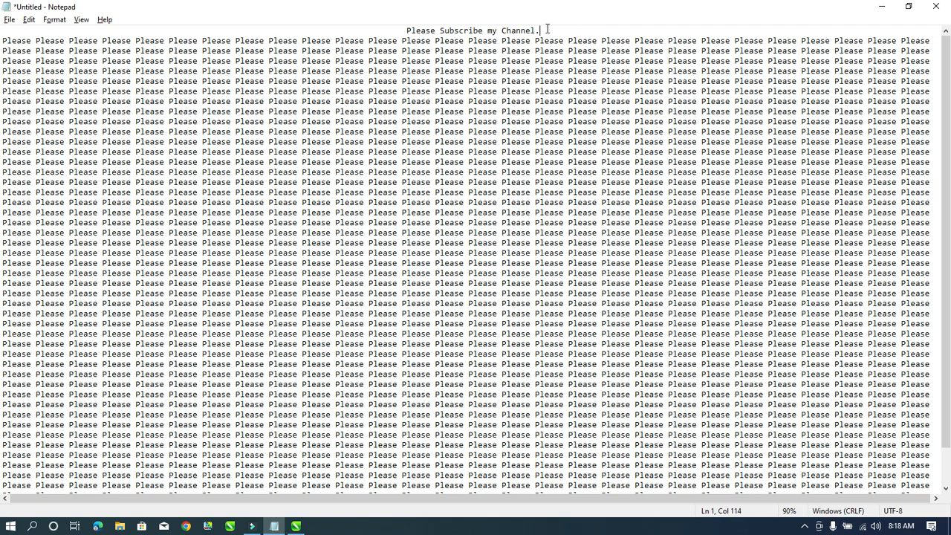
# Leave the 'Please Subscribe my Channel.' note unchanged and switch to the blank CorelDRAW document.
pyautogui.click(417, 41)
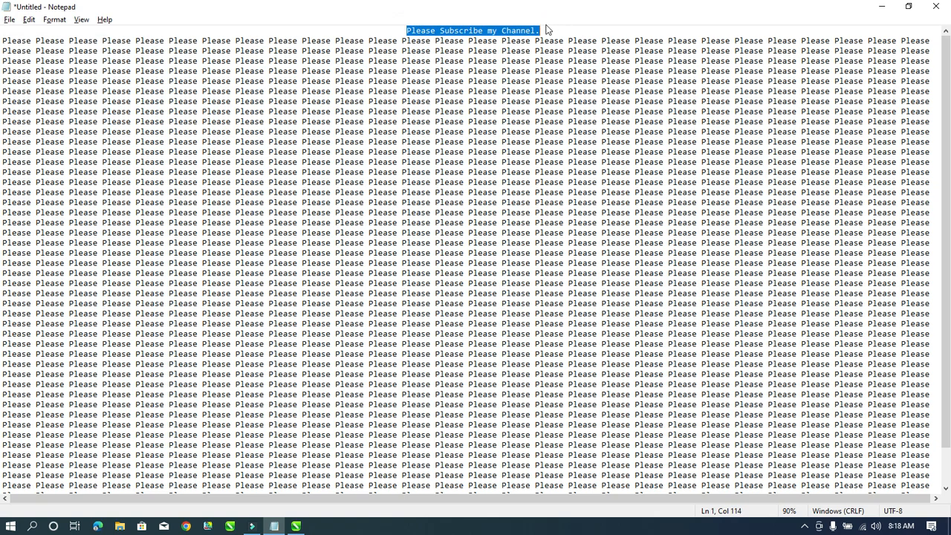
pyautogui.click(535, 72)
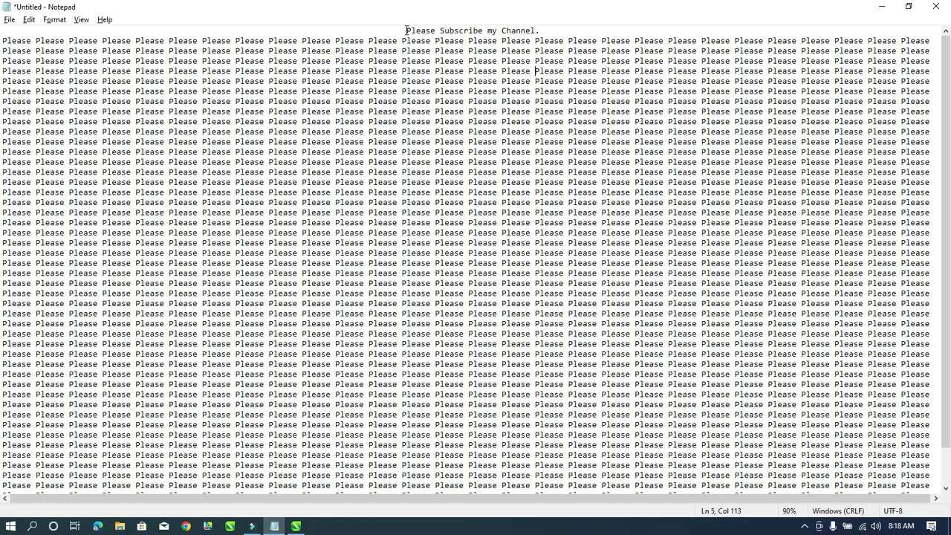
pyautogui.moveTo(407, 31); pyautogui.dragTo(550, 263)
pyautogui.click(552, 159)
pyautogui.moveTo(391, 27); pyautogui.dragTo(541, 30)
pyautogui.click(543, 60)
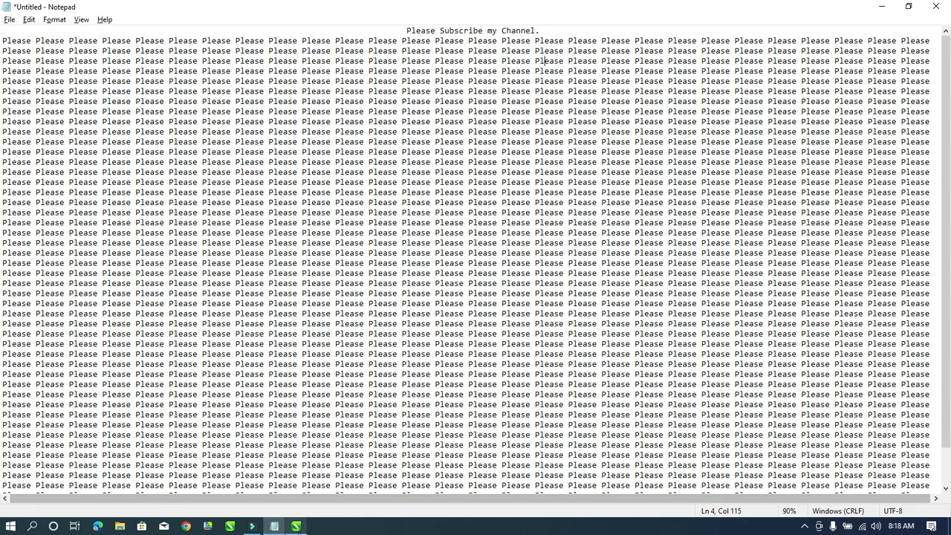
pyautogui.click(296, 527)
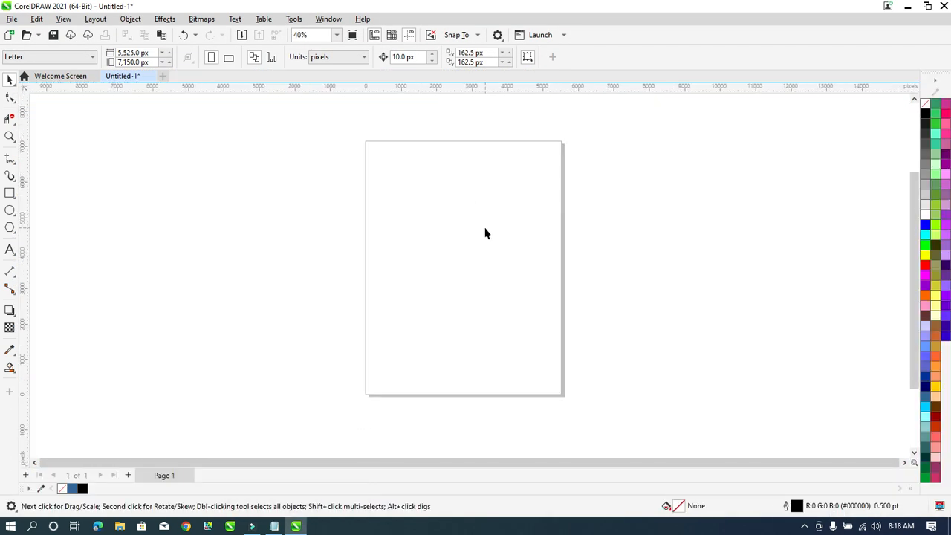
pyautogui.scroll(1, 486, 234)
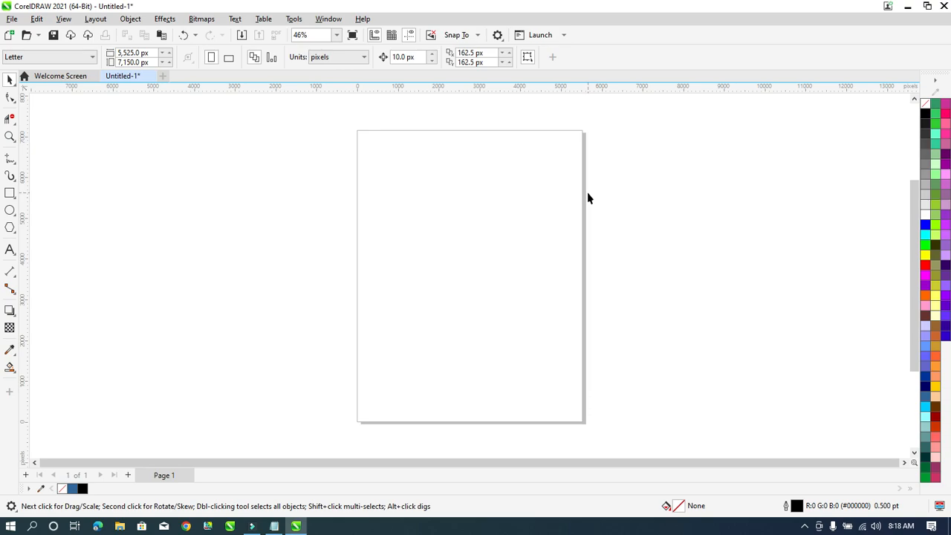
pyautogui.click(400, 158)
pyautogui.click(63, 19)
pyautogui.click(63, 20)
pyautogui.click(64, 19)
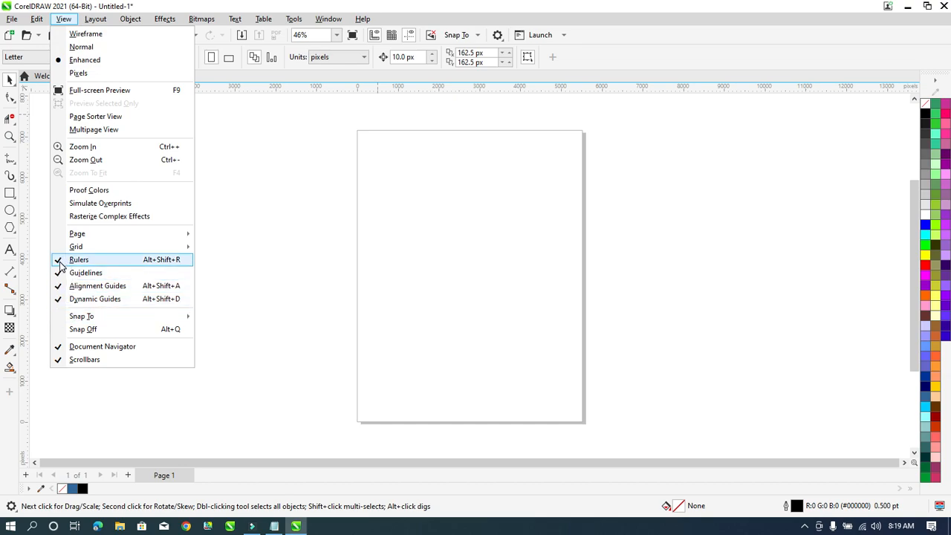
pyautogui.click(381, 206)
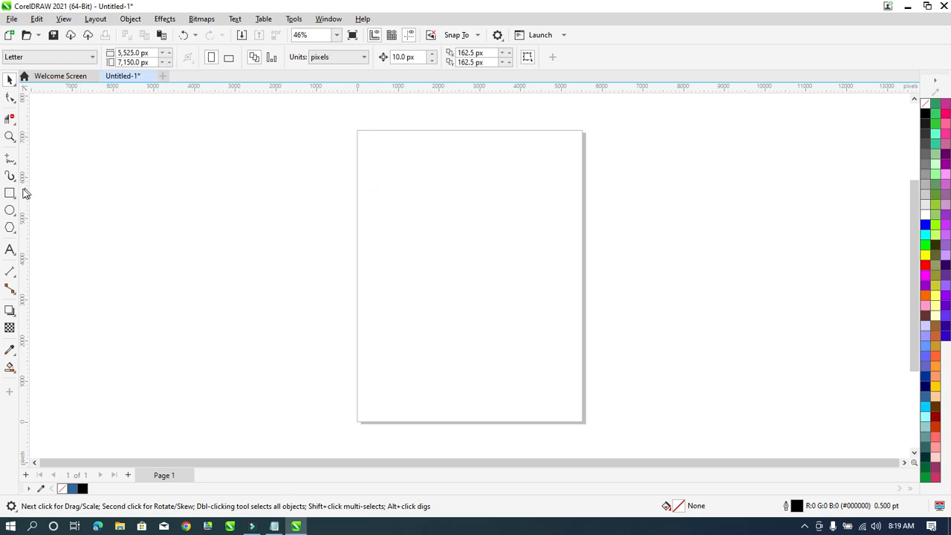
pyautogui.click(344, 59)
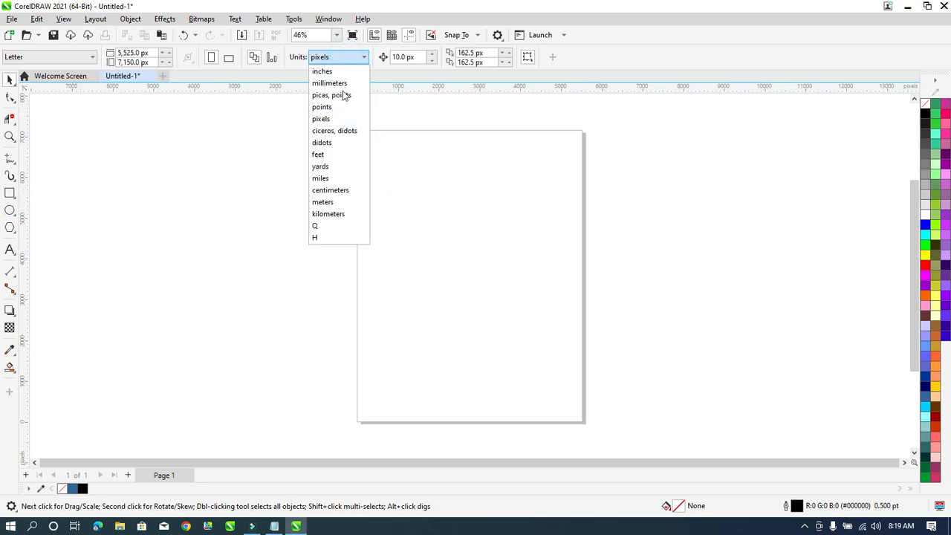
pyautogui.click(342, 118)
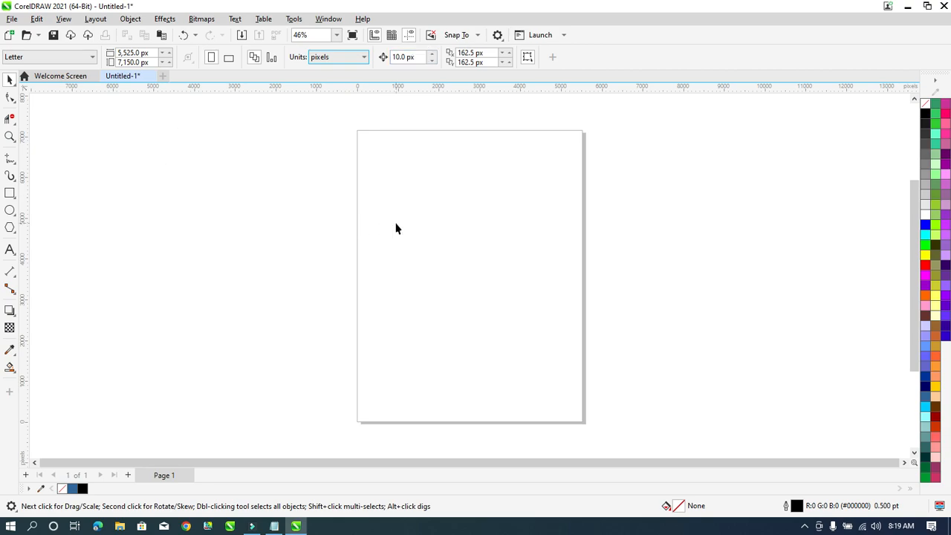
# Draw a circle with the Ellipse tool and size it to 700 × 700 px.
pyautogui.click(9, 211)
pyautogui.moveTo(402, 209); pyautogui.dragTo(444, 252)
pyautogui.hotkey('shift', 'F2')
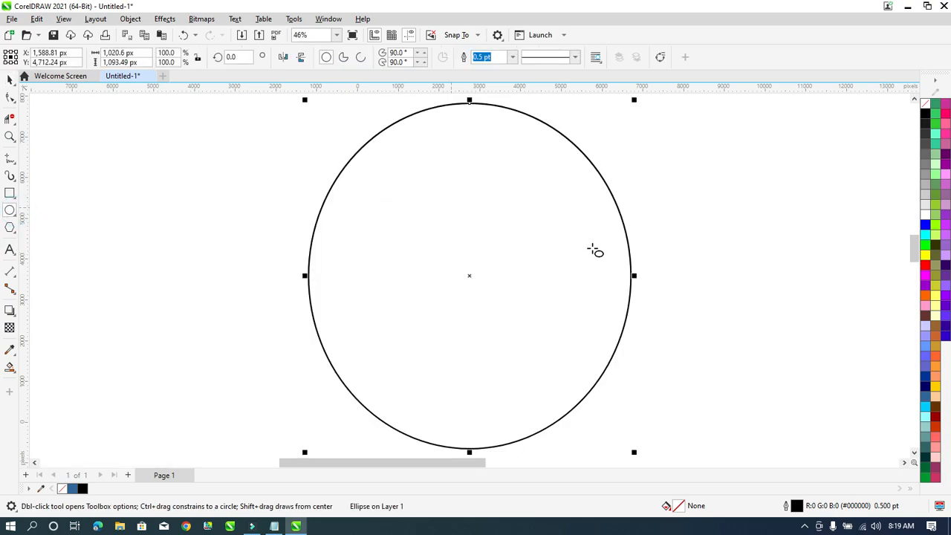
pyautogui.click(141, 52)
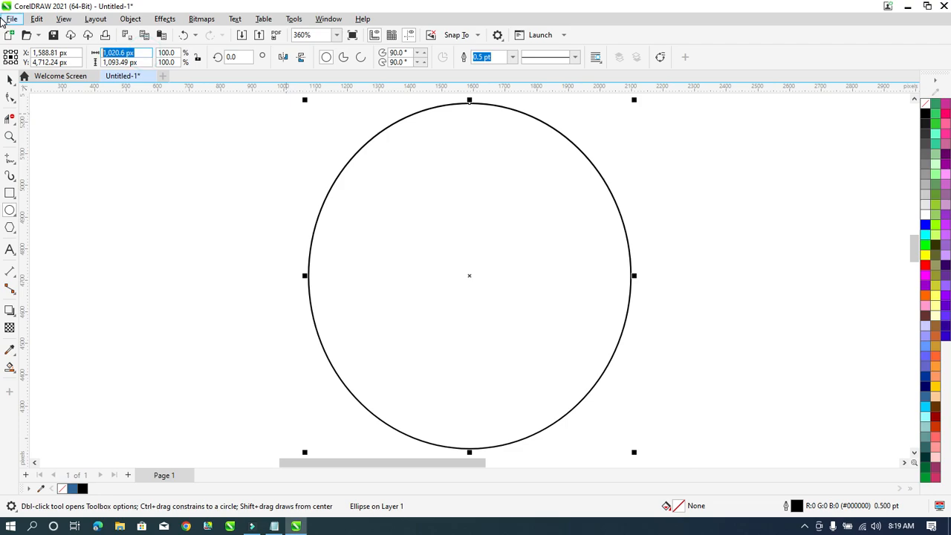
pyautogui.write('700')
pyautogui.press('Tab')
pyautogui.write('7')
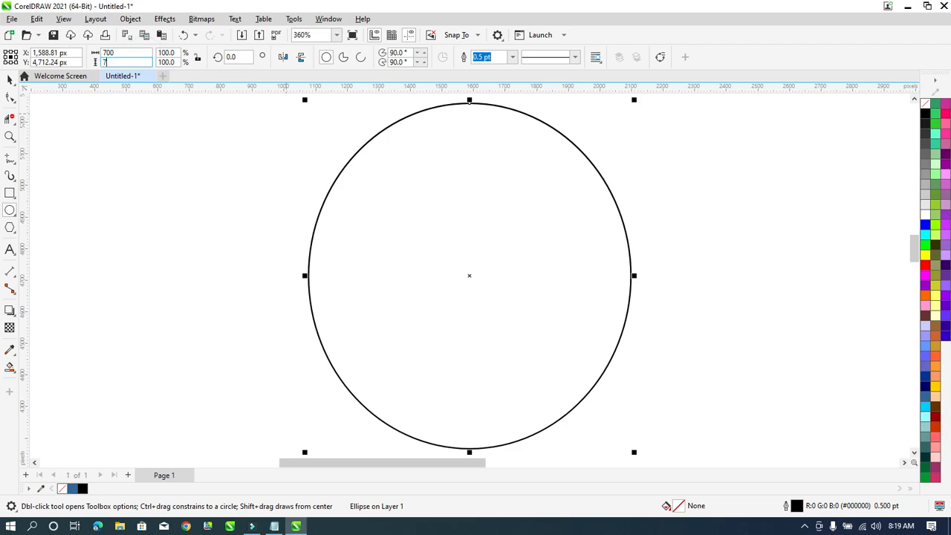
pyautogui.write('00')
pyautogui.press('Return')
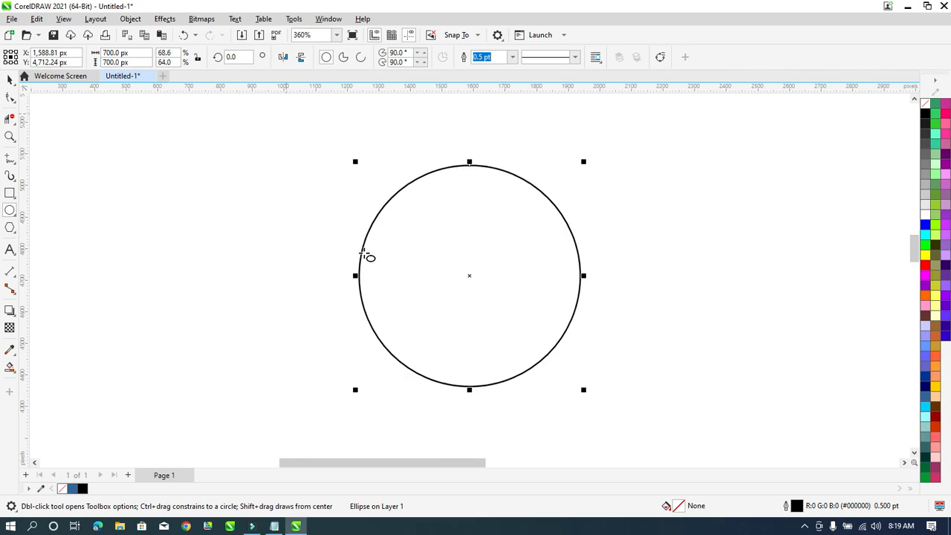
# Remove the scratch '700' and '70' text beside the circle and zoom to fit the circle.
pyautogui.click(10, 249)
pyautogui.click(260, 257)
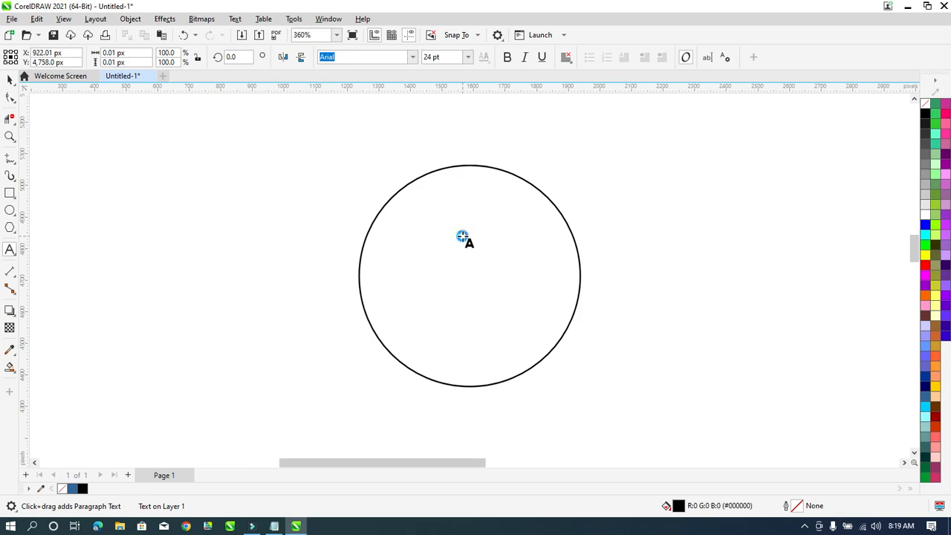
pyautogui.write('700')
pyautogui.press('Escape')
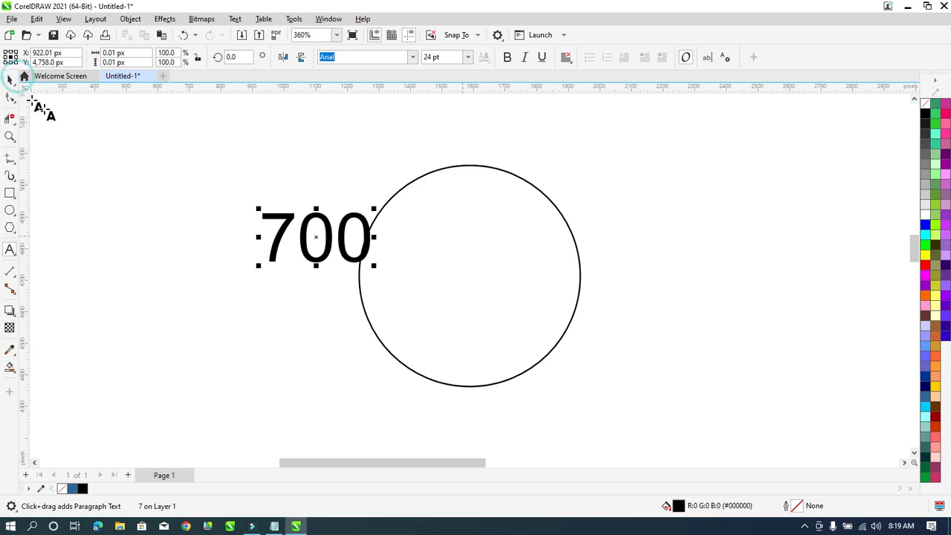
pyautogui.press('Return')
pyautogui.write('70')
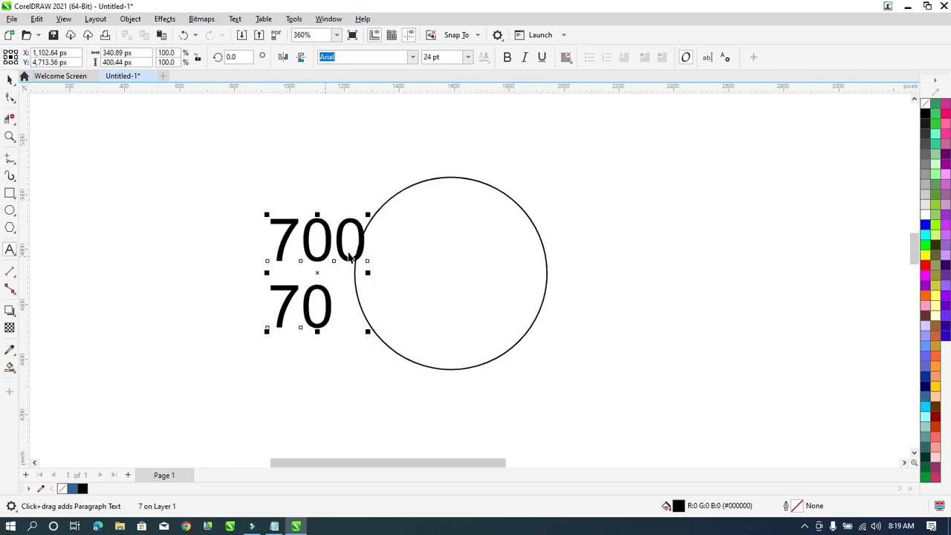
pyautogui.press('Escape')
pyautogui.scroll(1, 376, 272)
pyautogui.press('Delete')
pyautogui.click(443, 264)
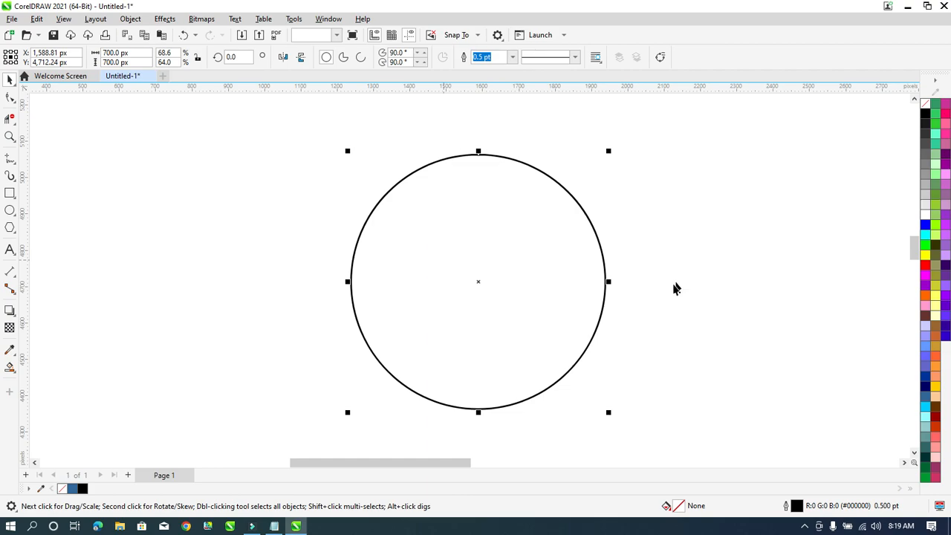
pyautogui.hotkey('shift', 'F2')
# Drop a smaller concentric copy inside the circle and size it to 250 × 250 px.
pyautogui.moveTo(645, 101); pyautogui.dragTo(574, 199)
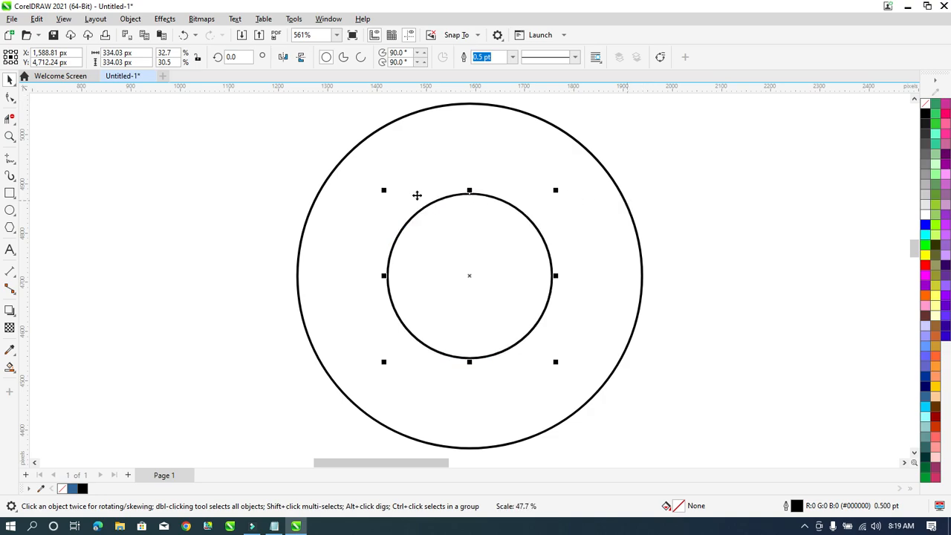
pyautogui.click(119, 52)
pyautogui.write('250')
pyautogui.press('Tab')
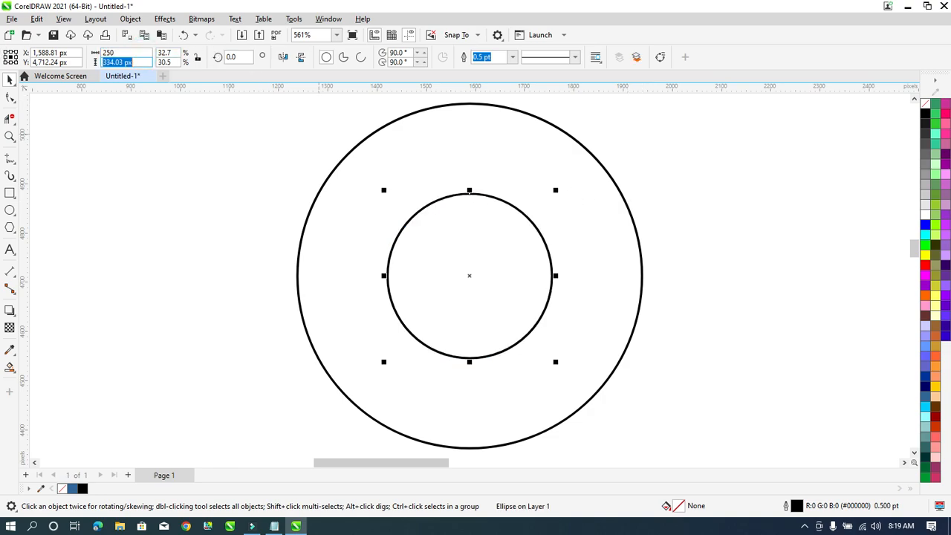
pyautogui.write('250')
pyautogui.press('Return')
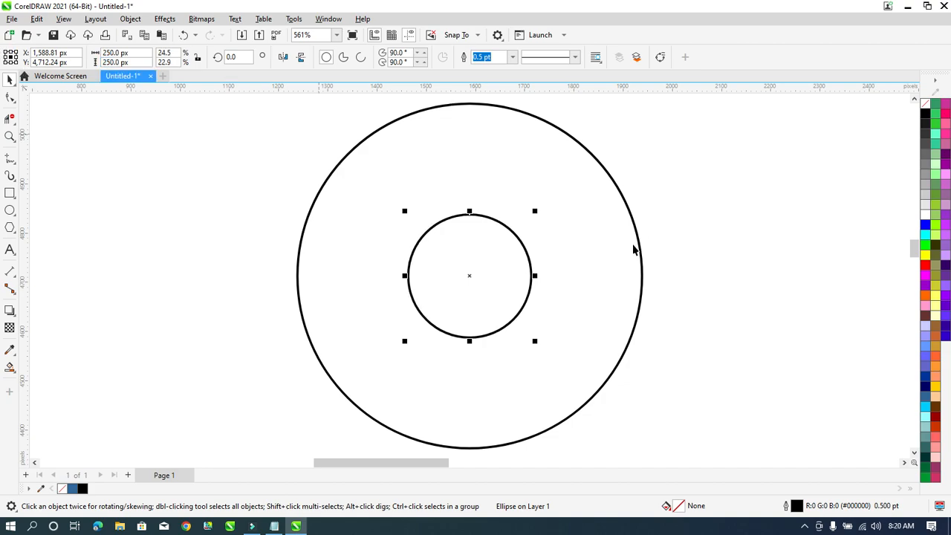
pyautogui.keyDown('shift'); pyautogui.click(638, 245); pyautogui.keyUp('shift')
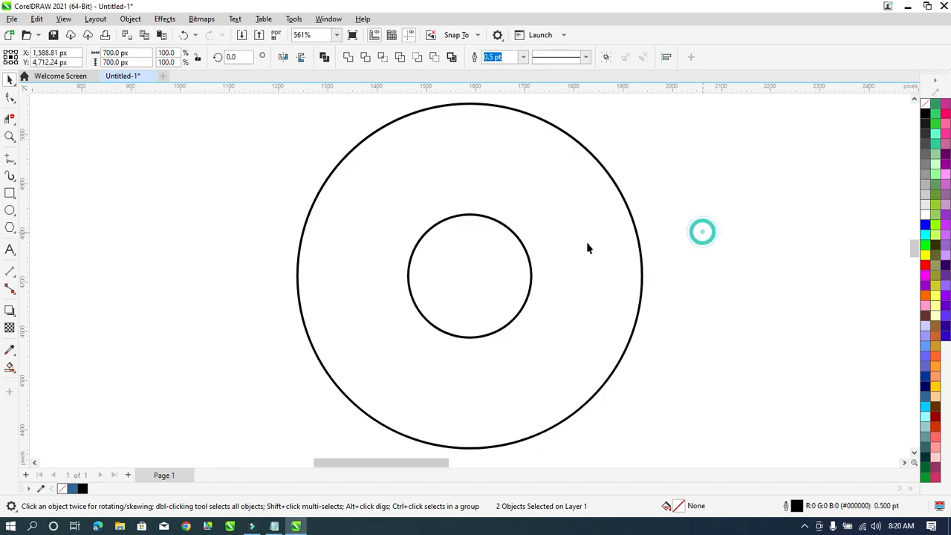
pyautogui.click(617, 255)
# Make a 475 px copy of the outer circle at its top, centred horizontally.
pyautogui.moveTo(295, 452); pyautogui.dragTo(397, 344)
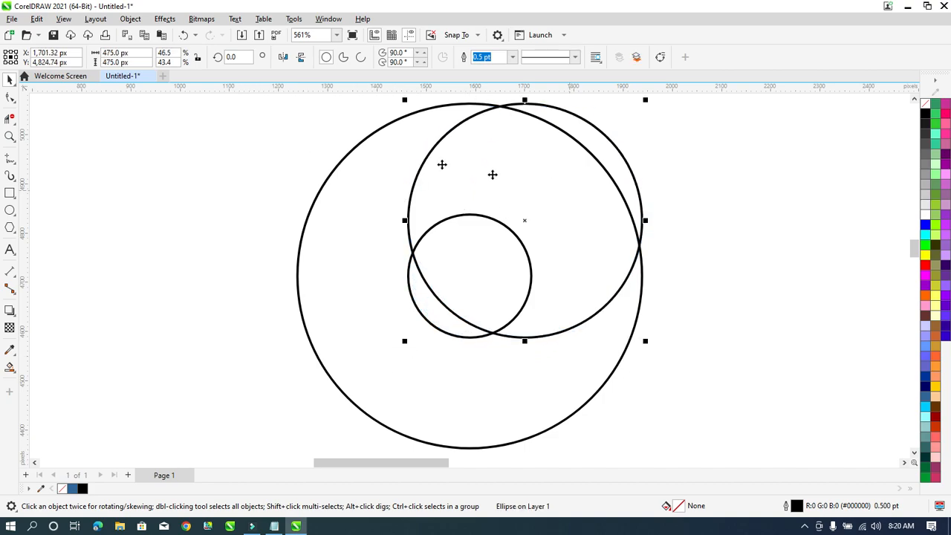
pyautogui.click(145, 51)
pyautogui.doubleClick(124, 53)
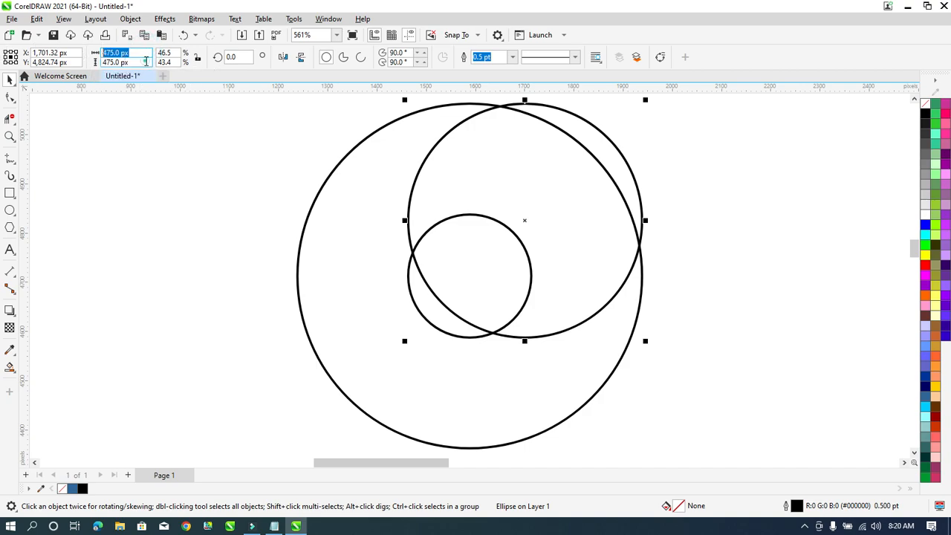
pyautogui.press('Tab')
pyautogui.click(143, 60)
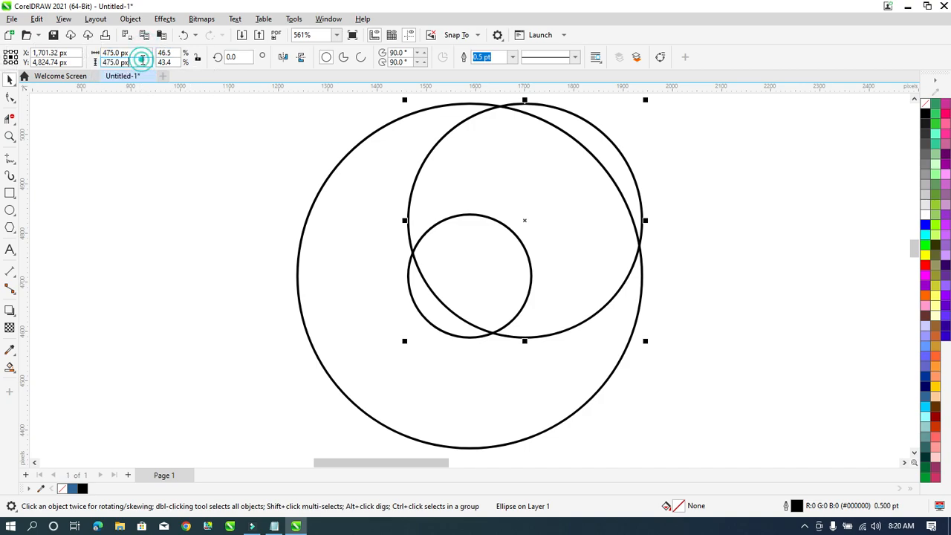
pyautogui.click(138, 53)
pyautogui.click(134, 62)
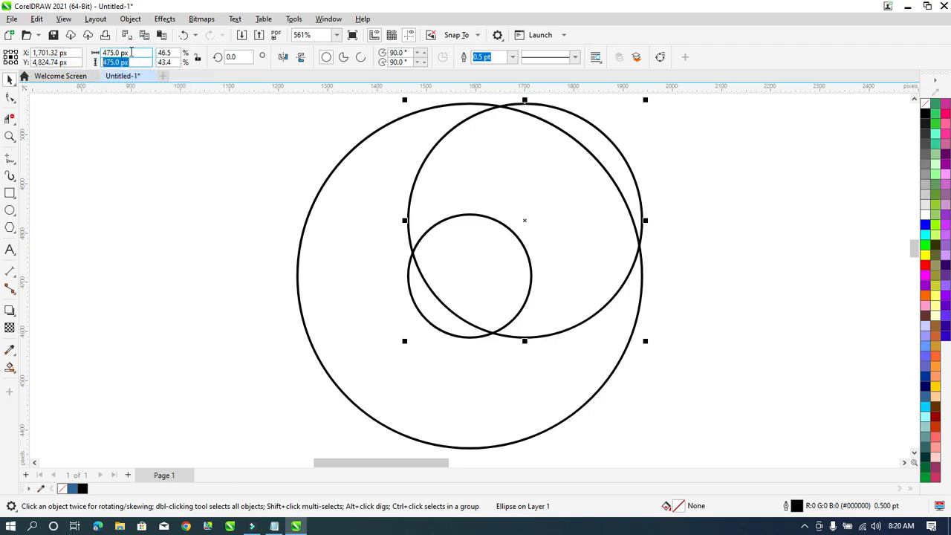
pyautogui.click(136, 52)
pyautogui.click(135, 62)
pyautogui.click(595, 245)
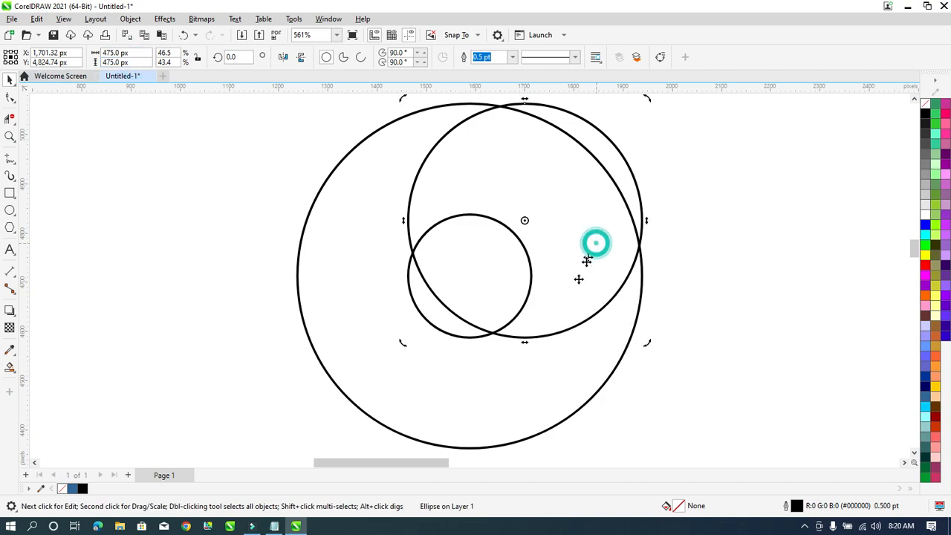
pyautogui.click(561, 358)
pyautogui.press('c')
# Copy the medium circle into the lower half, then select both medium circles.
pyautogui.click(736, 297)
pyautogui.click(527, 202)
pyautogui.keyDown('shift'); pyautogui.click(584, 348); pyautogui.keyUp('shift')
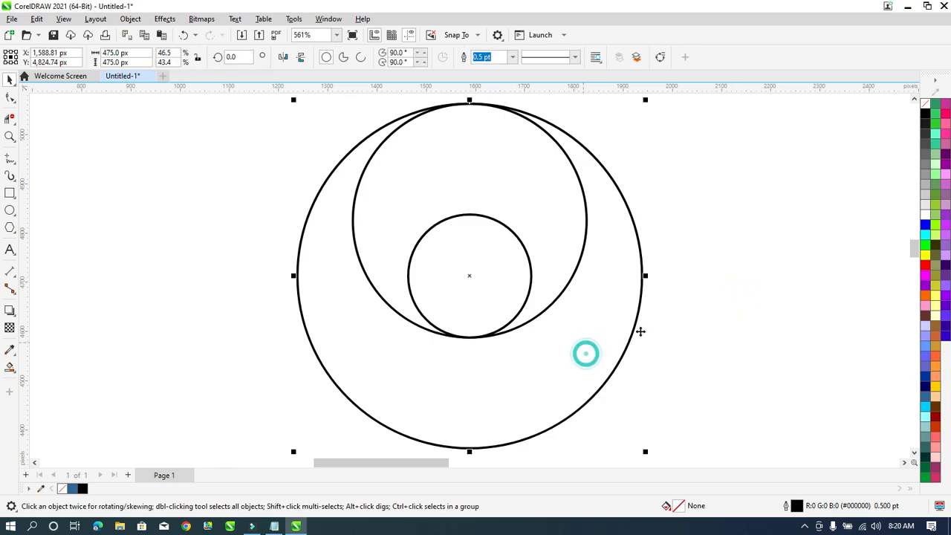
pyautogui.click(723, 295)
pyautogui.click(548, 185)
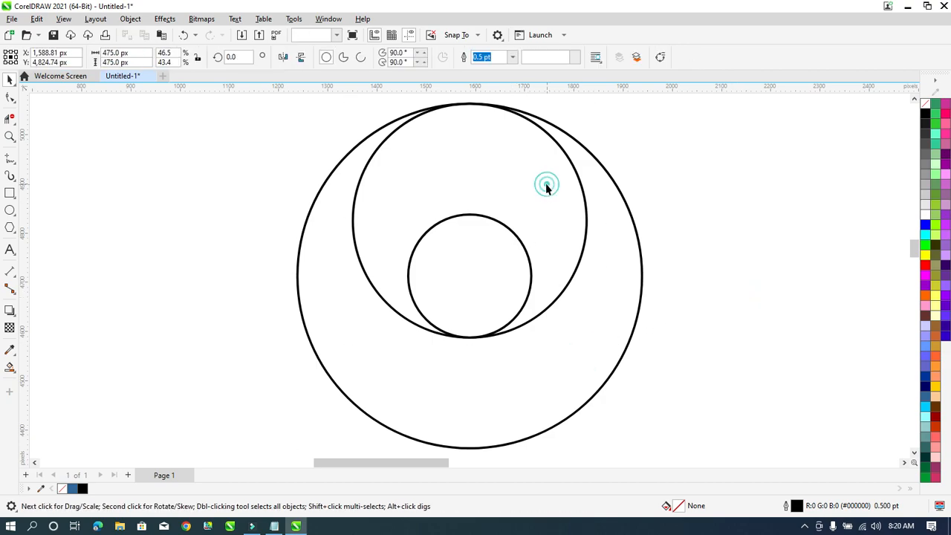
pyautogui.moveTo(505, 153); pyautogui.dragTo(511, 266)
pyautogui.click(644, 253)
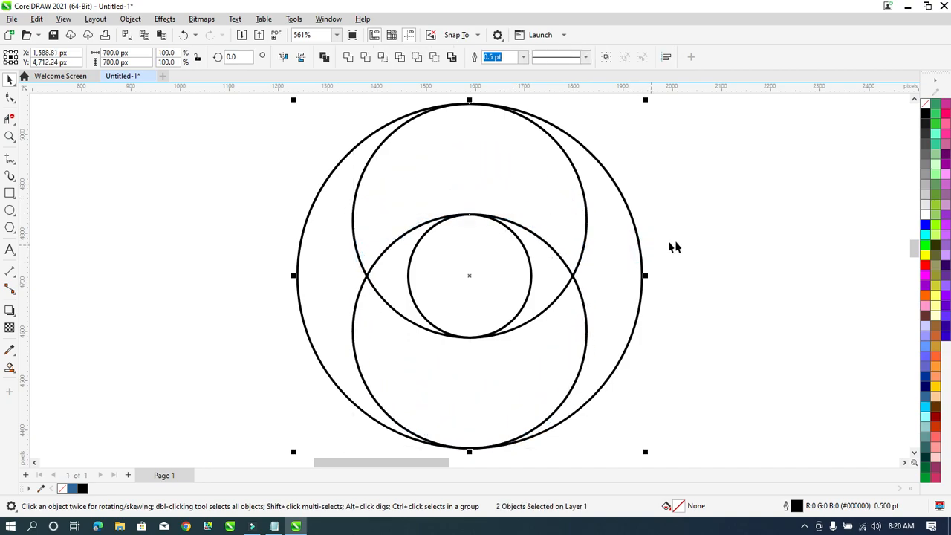
pyautogui.click(707, 238)
pyautogui.click(552, 185)
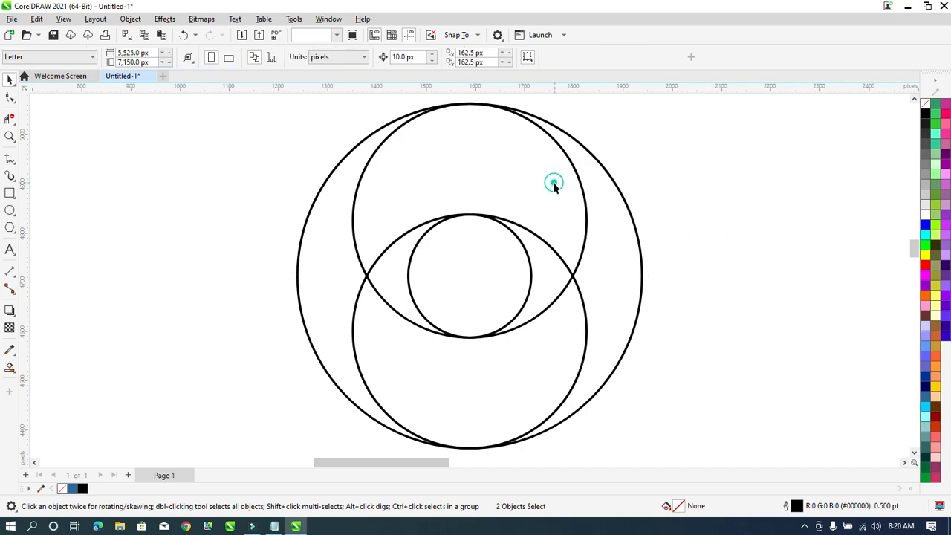
pyautogui.click(563, 374)
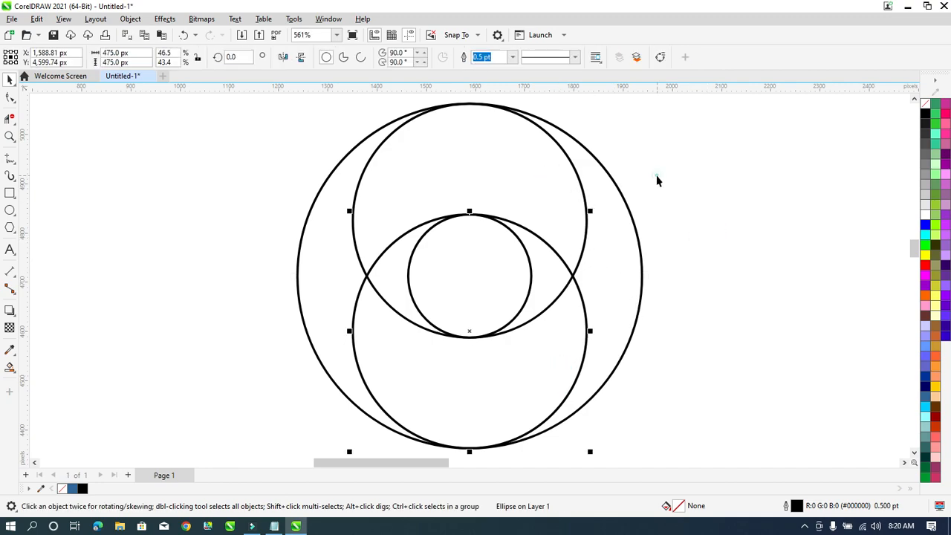
pyautogui.click(521, 209)
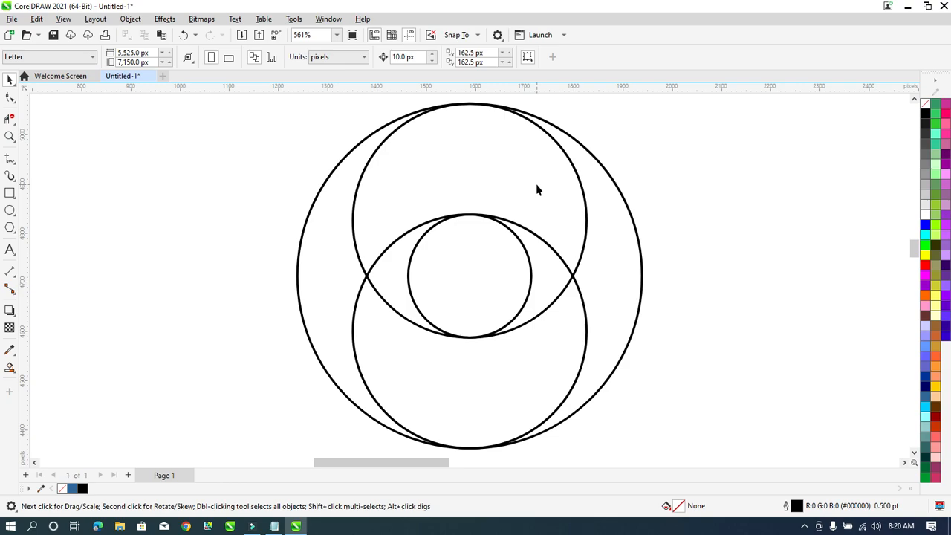
pyautogui.click(561, 172)
pyautogui.keyDown('shift'); pyautogui.click(523, 382); pyautogui.keyUp('shift')
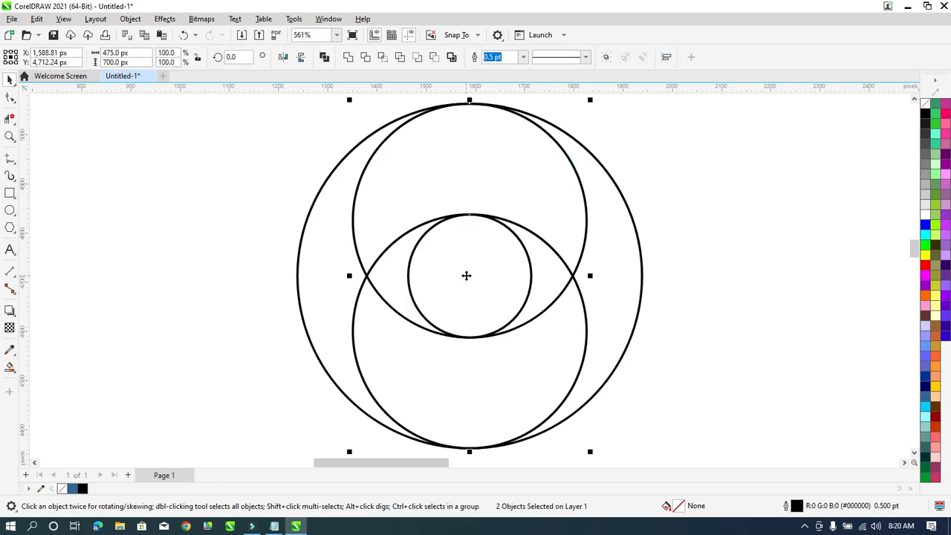
# Rotate a copy of the two medium circles by 270° so they sit left and right.
pyautogui.click(466, 276)
pyautogui.moveTo(594, 101); pyautogui.dragTo(343, 184)
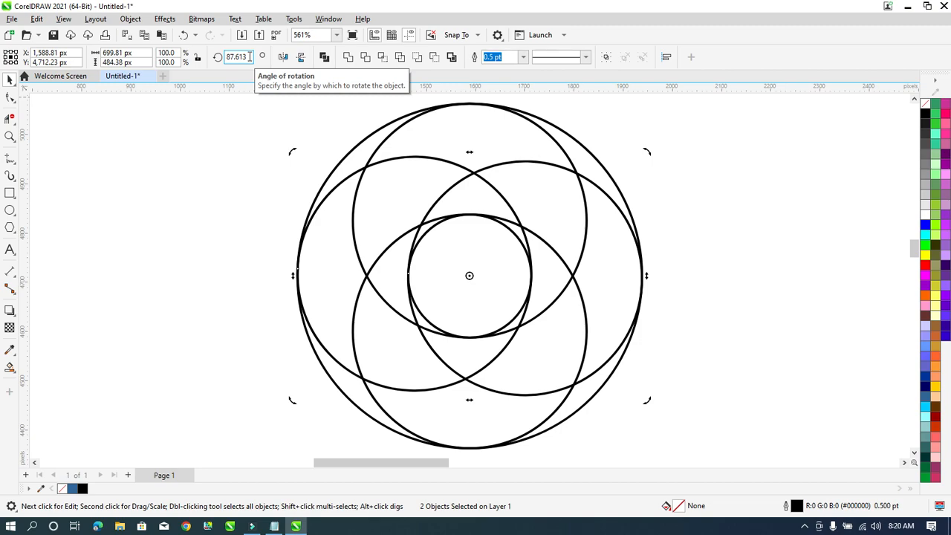
pyautogui.doubleClick(250, 56)
pyautogui.write('2')
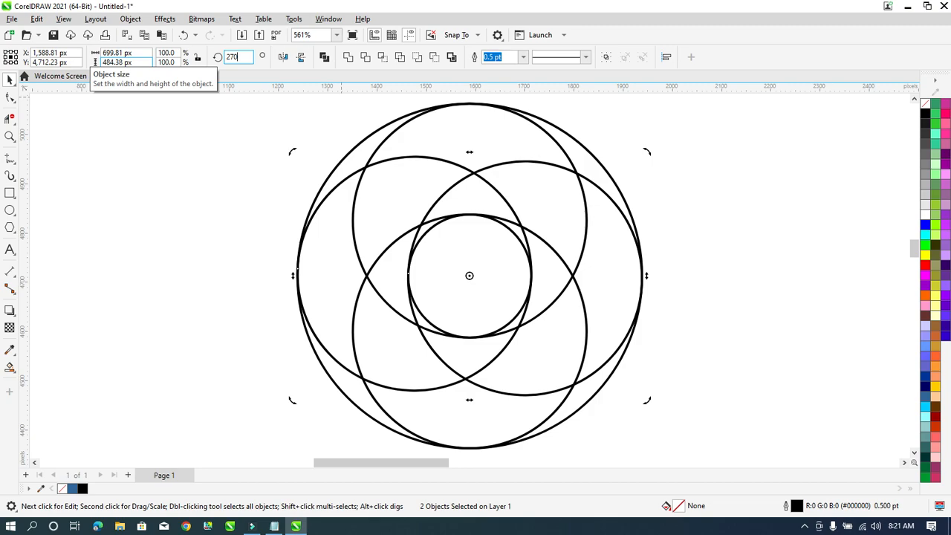
pyautogui.write('70')
pyautogui.press('Return')
# Check the left and right circles' placement by selecting each with the outer circle.
pyautogui.click(716, 176)
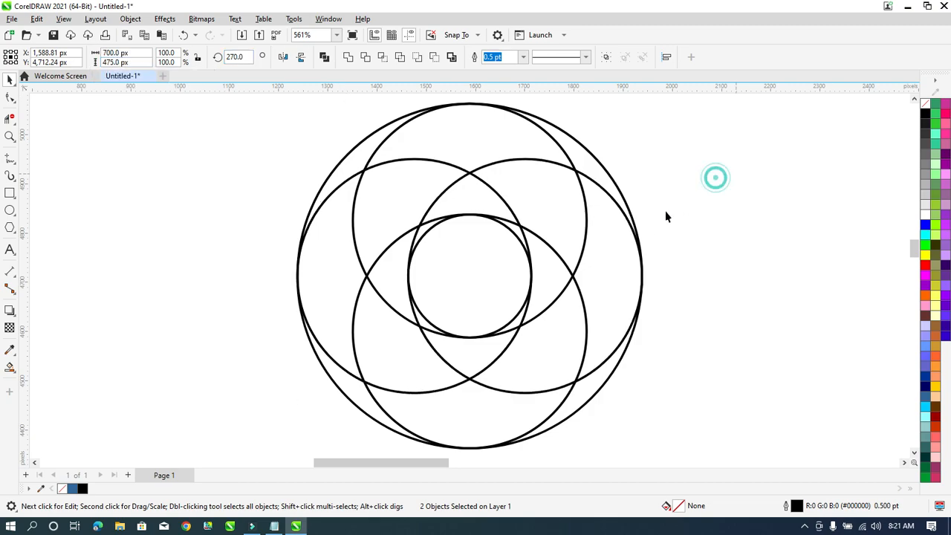
pyautogui.click(613, 236)
pyautogui.keyDown('shift'); pyautogui.click(590, 157); pyautogui.keyUp('shift')
pyautogui.click(668, 170)
pyautogui.click(331, 221)
pyautogui.keyDown('shift'); pyautogui.click(582, 146); pyautogui.keyUp('shift')
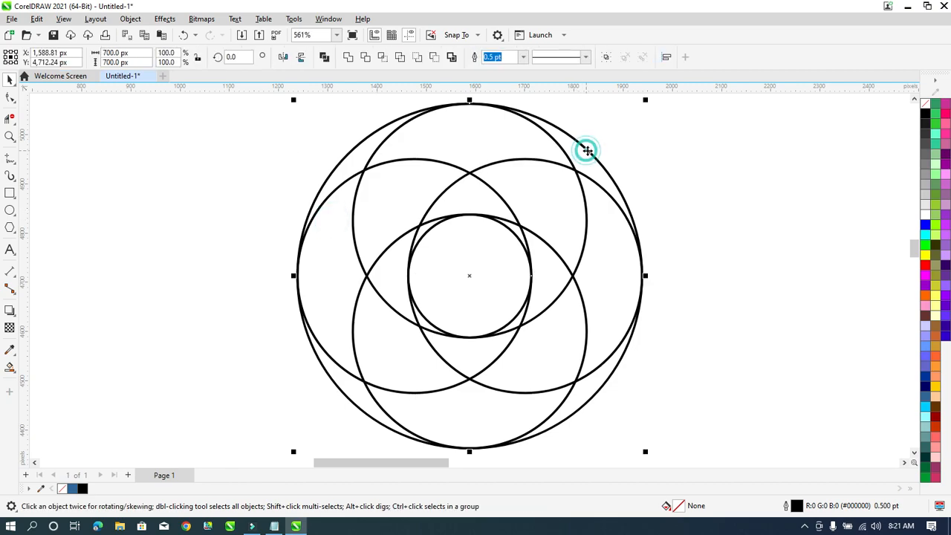
pyautogui.click(694, 179)
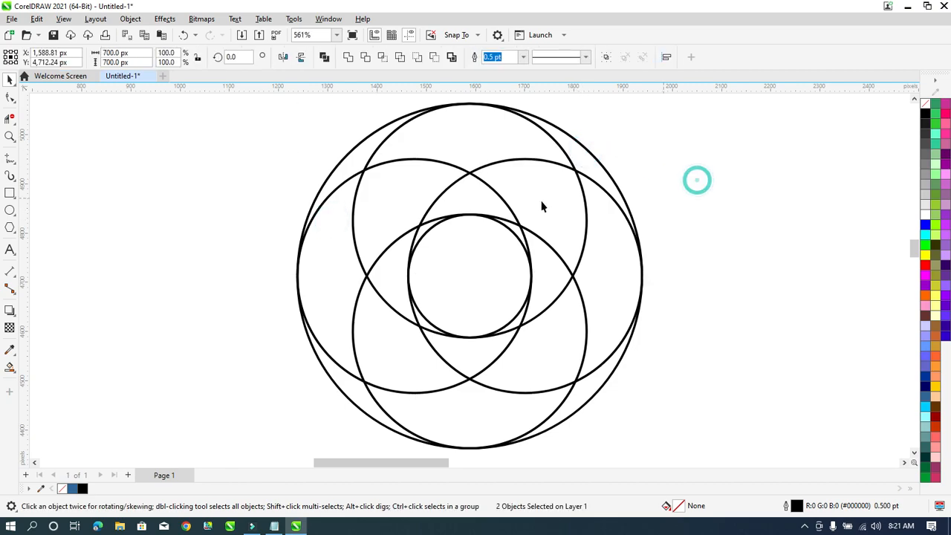
pyautogui.click(343, 198)
pyautogui.keyDown('shift'); pyautogui.click(593, 165); pyautogui.keyUp('shift')
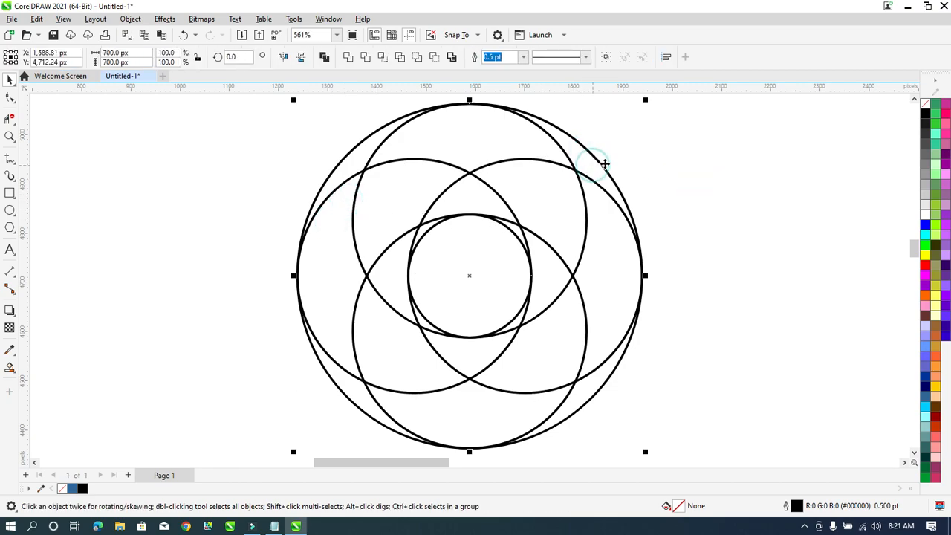
pyautogui.click(655, 183)
pyautogui.click(614, 228)
pyautogui.keyDown('shift'); pyautogui.click(592, 157); pyautogui.keyUp('shift')
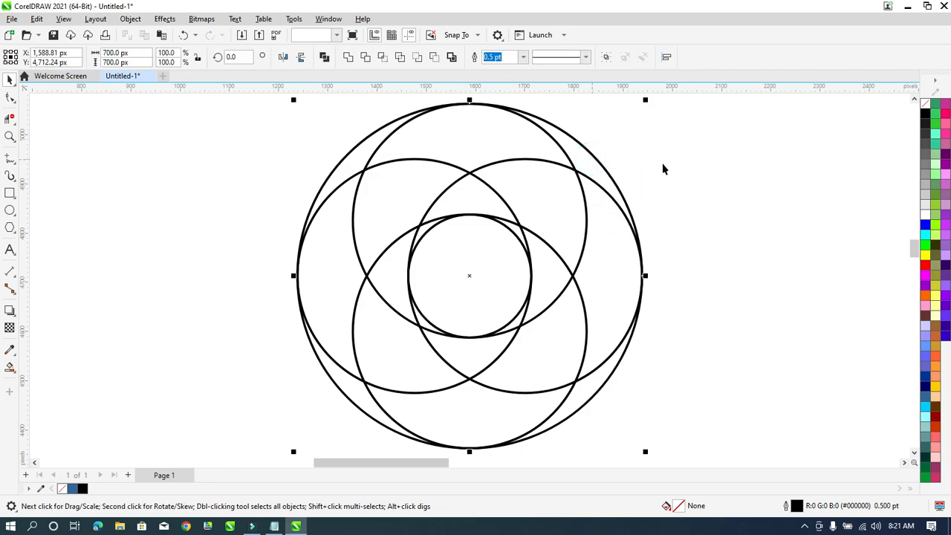
pyautogui.click(550, 202)
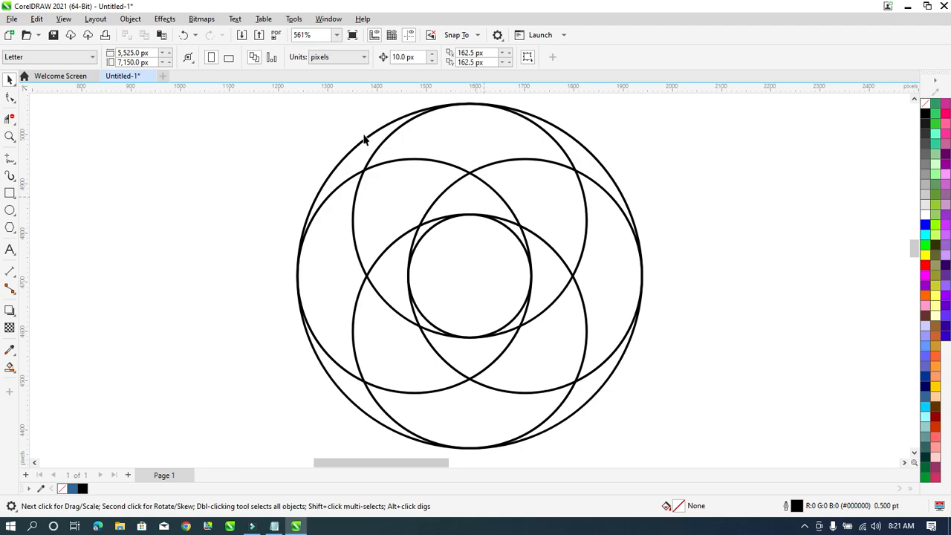
pyautogui.click(13, 121)
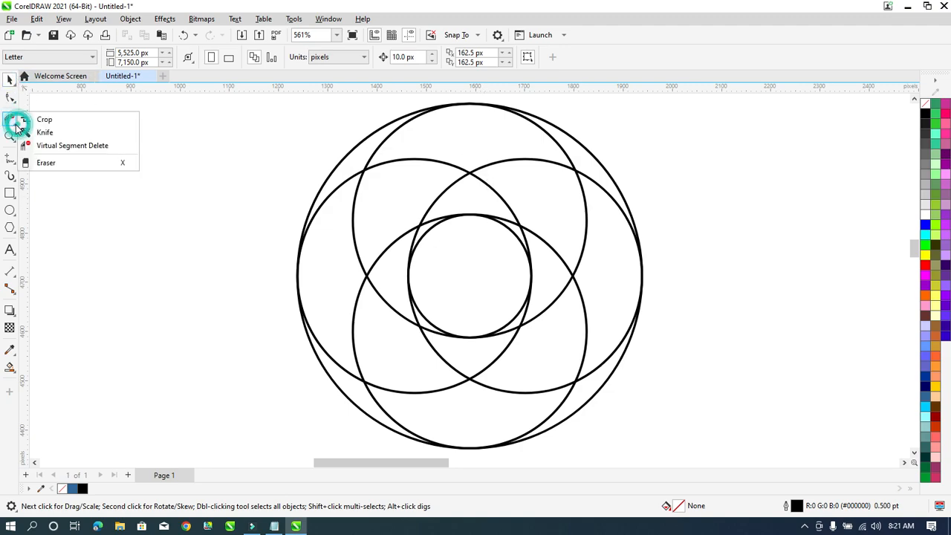
# Use Virtual Segment Delete to trim the left and lower arc pieces, undoing one mistaken deletion.
pyautogui.click(83, 149)
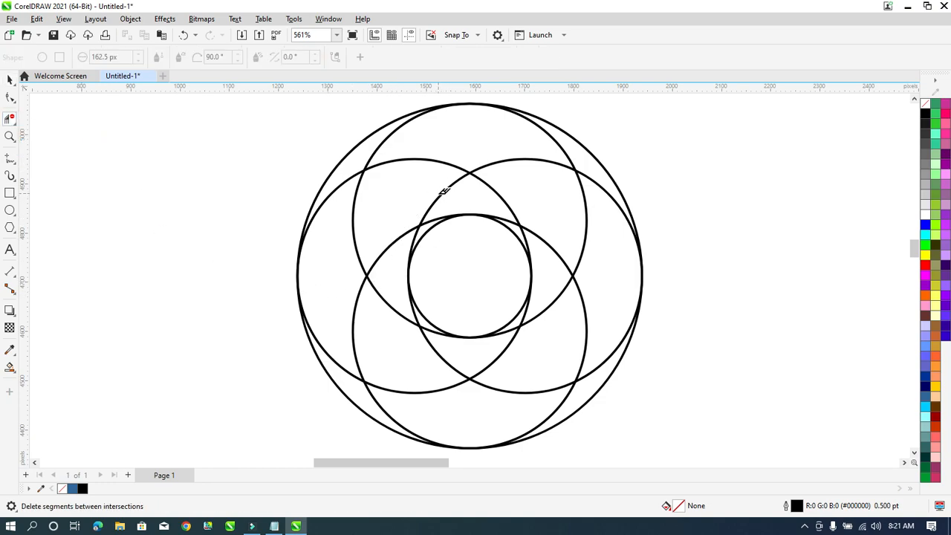
pyautogui.click(435, 186)
pyautogui.click(359, 204)
pyautogui.click(344, 361)
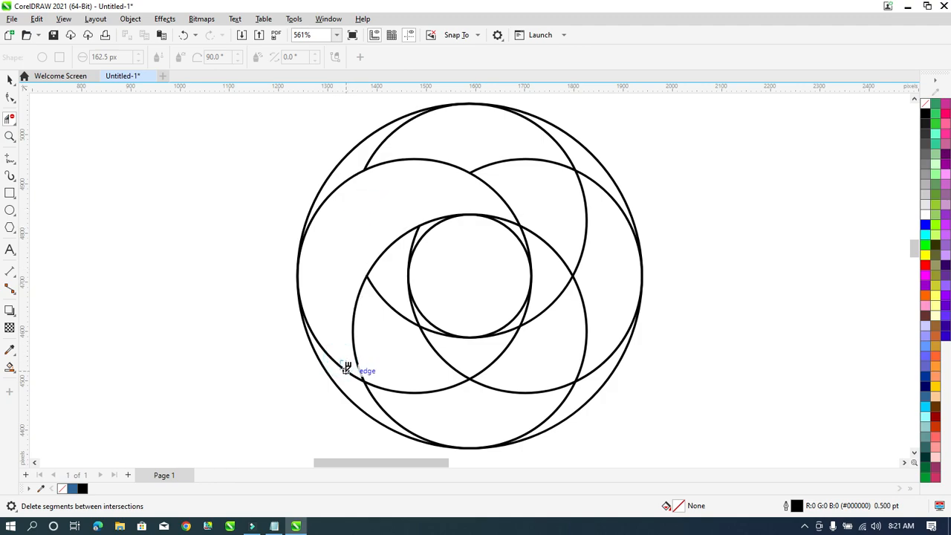
pyautogui.click(392, 283)
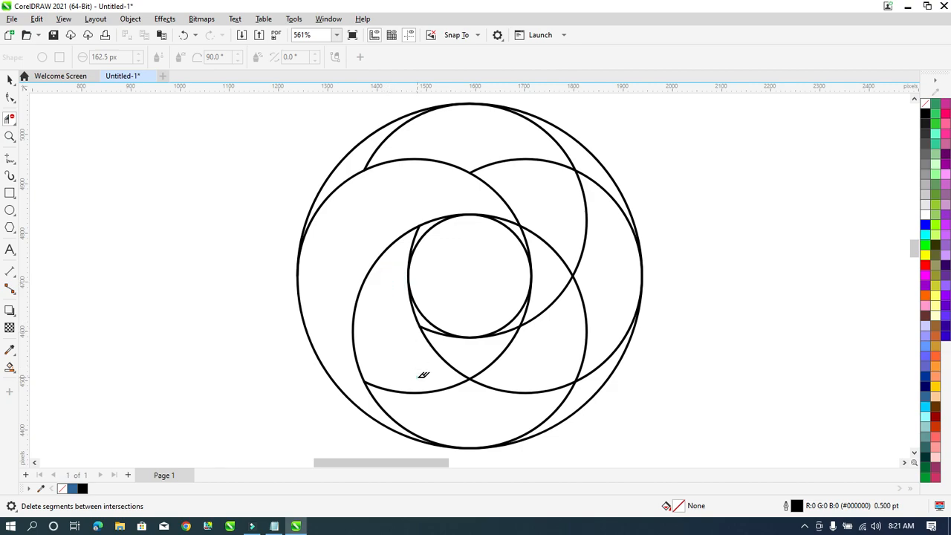
pyautogui.click(451, 391)
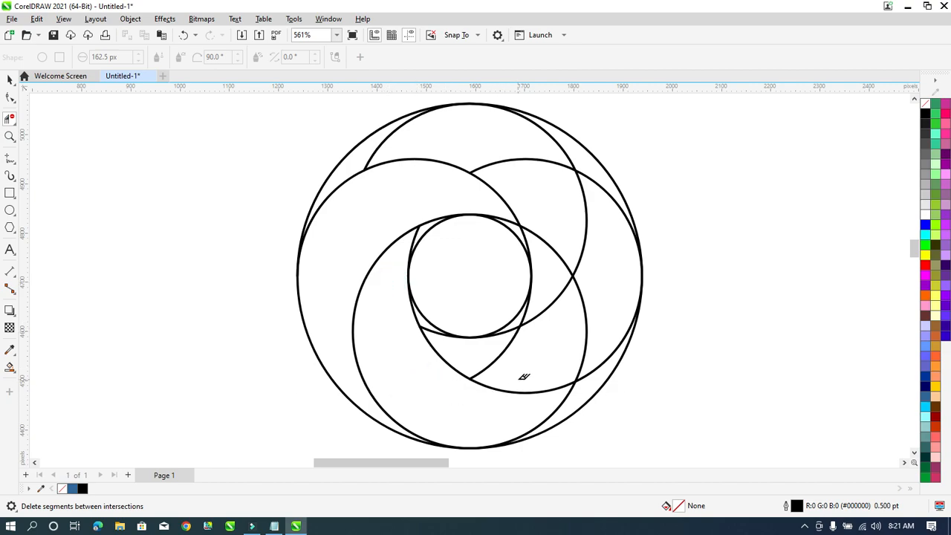
pyautogui.hotkey('ctrl', 'z')
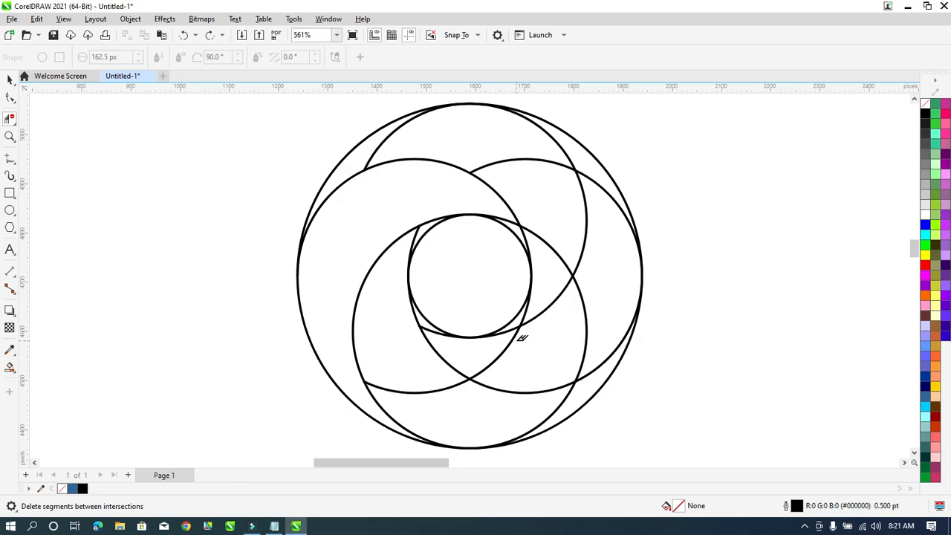
pyautogui.click(565, 399)
pyautogui.moveTo(416, 385); pyautogui.dragTo(449, 404)
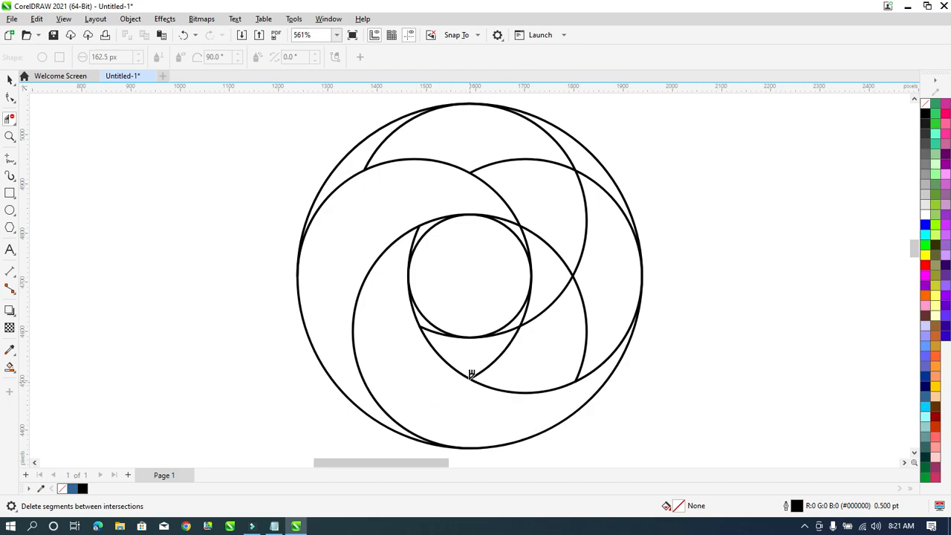
pyautogui.click(432, 326)
pyautogui.click(490, 356)
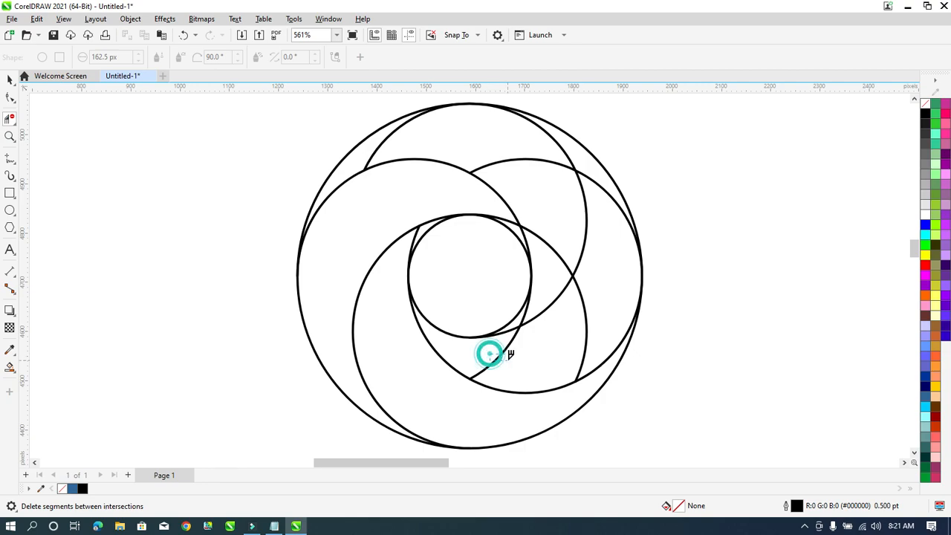
# Trim the remaining right, upper and centre-adjacent arc pieces to finish the swirl arms.
pyautogui.moveTo(606, 307); pyautogui.dragTo(572, 330)
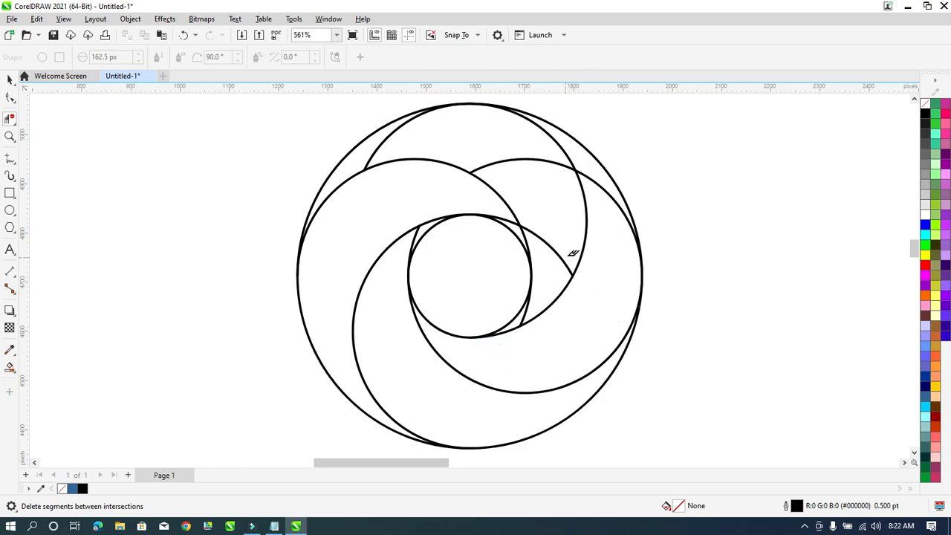
pyautogui.click(599, 190)
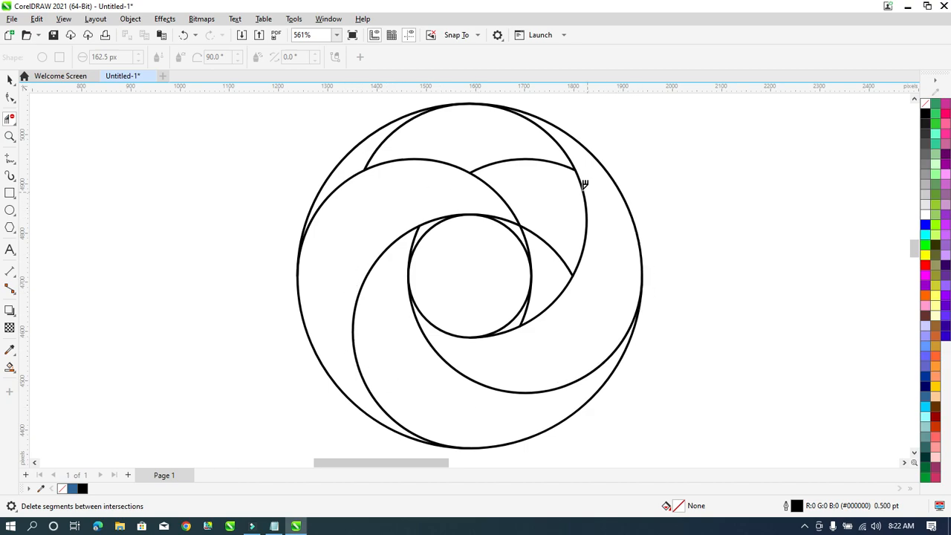
pyautogui.click(526, 307)
pyautogui.click(560, 236)
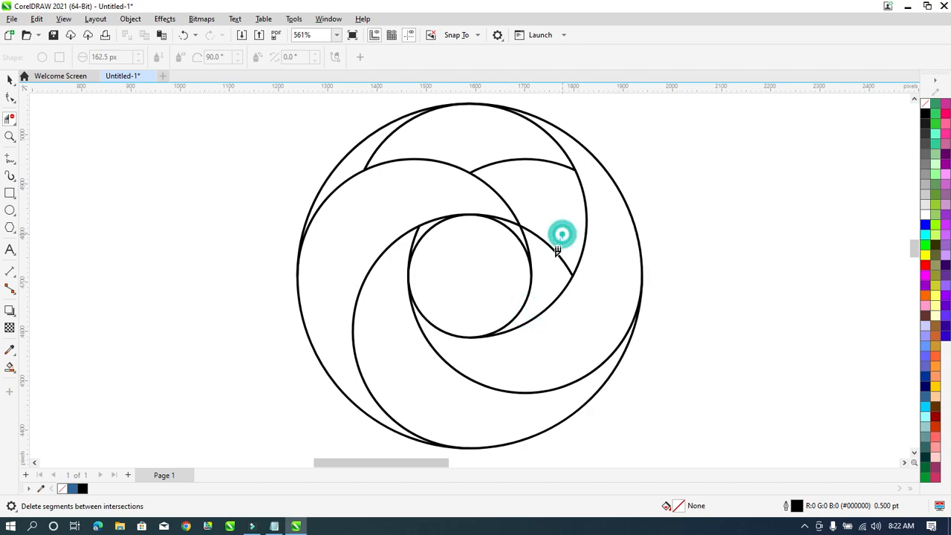
pyautogui.click(537, 154)
pyautogui.click(386, 136)
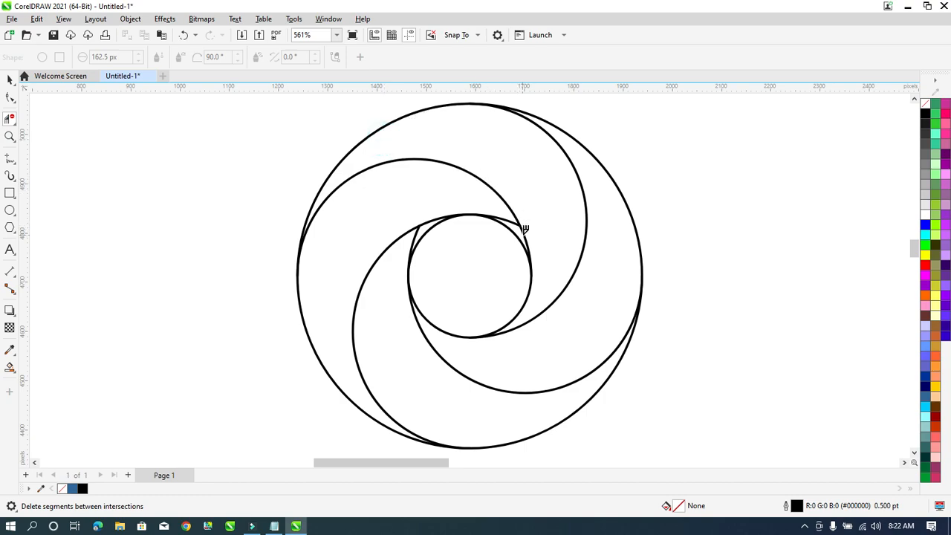
pyautogui.click(514, 217)
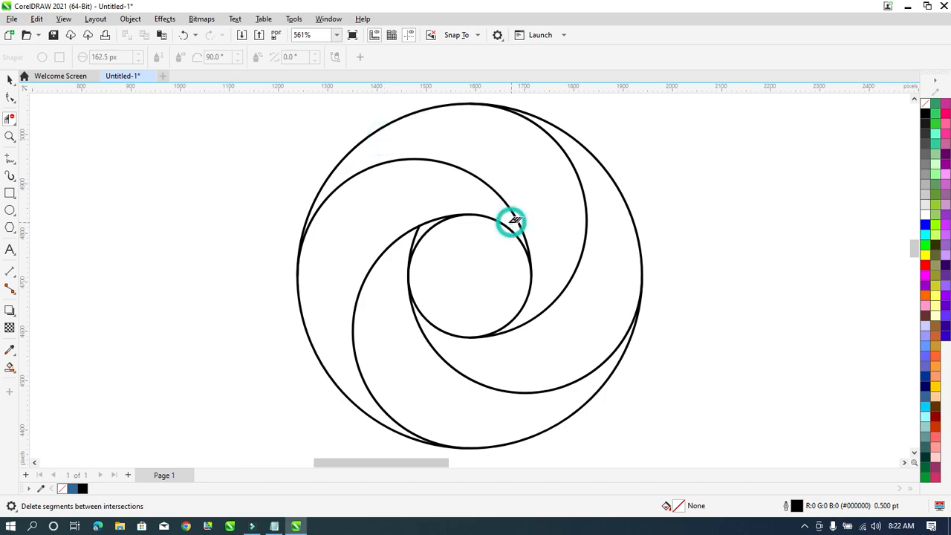
pyautogui.click(417, 232)
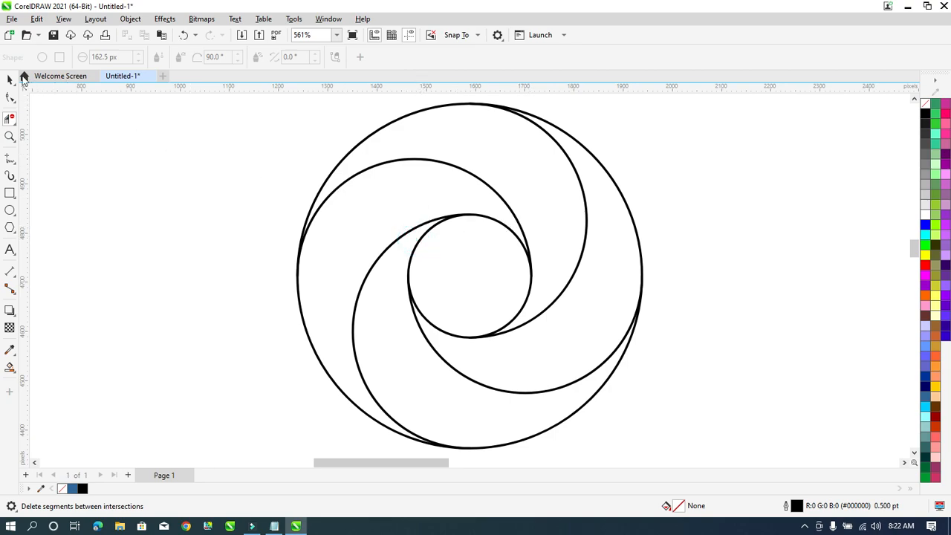
pyautogui.click(9, 79)
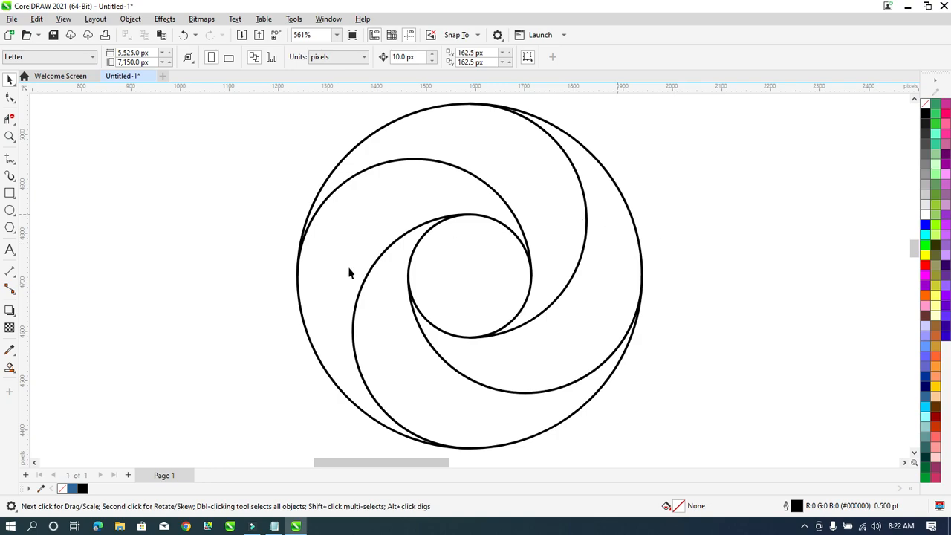
pyautogui.click(17, 373)
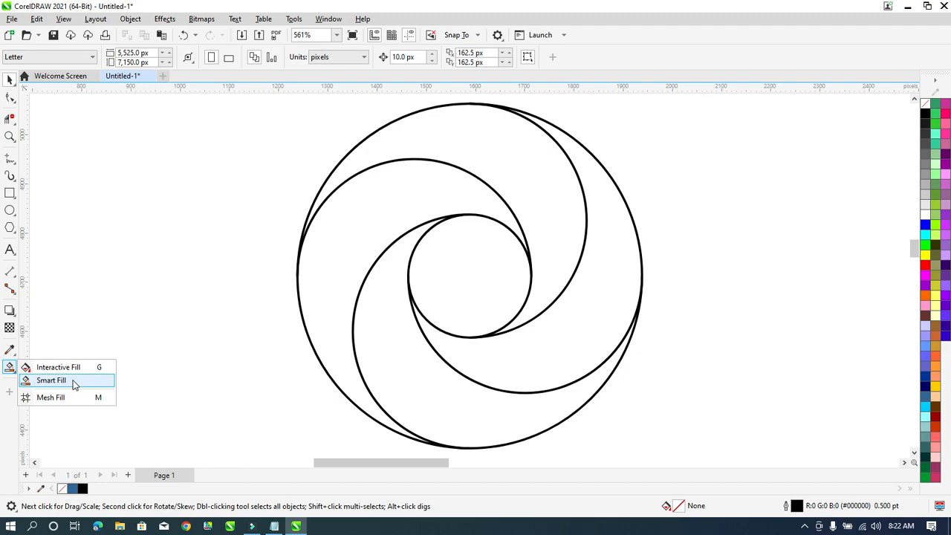
pyautogui.click(59, 380)
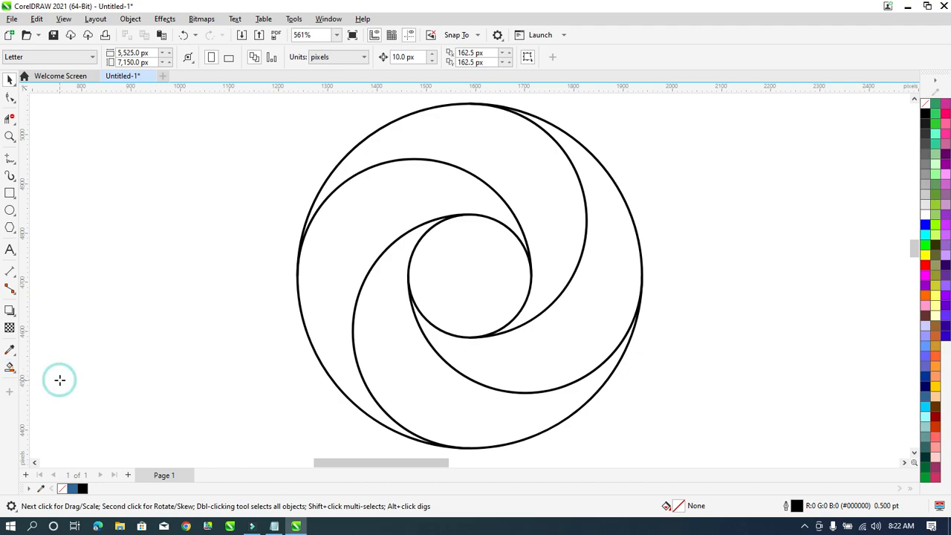
pyautogui.click(526, 156)
pyautogui.click(335, 290)
pyautogui.click(403, 346)
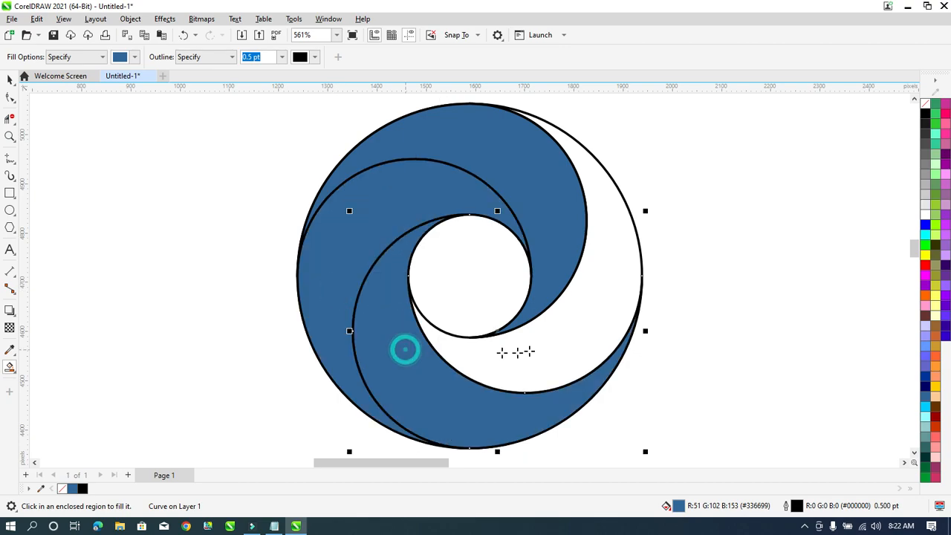
pyautogui.click(557, 335)
pyautogui.click(9, 80)
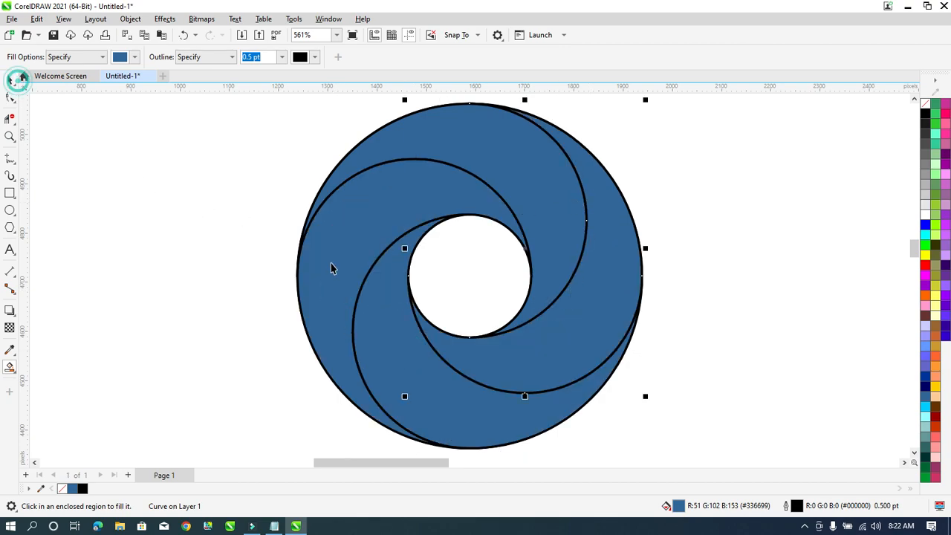
pyautogui.scroll(-2, 614, 255)
pyautogui.click(614, 255)
pyautogui.scroll(2, 614, 255)
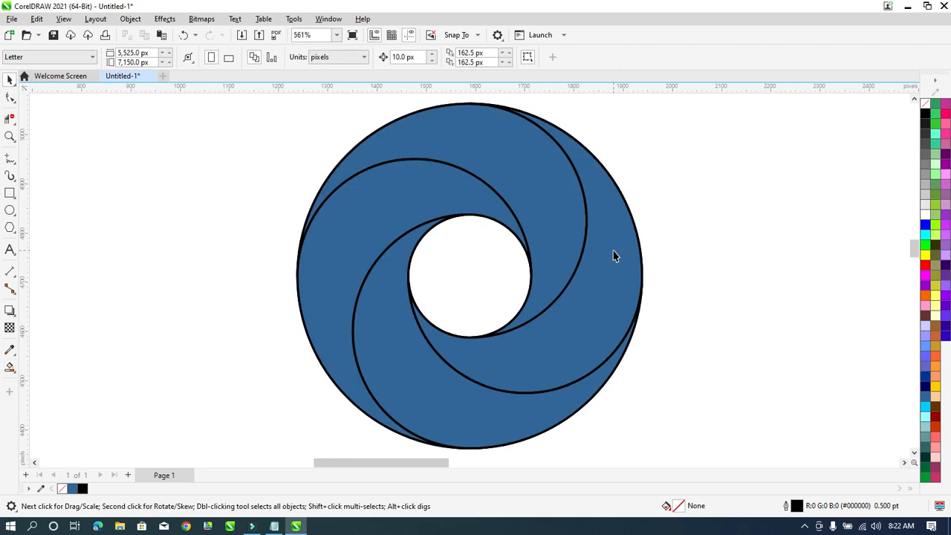
# Marquee-select the whole swirl ring and move it to the left.
pyautogui.scroll(-1, 556, 274)
pyautogui.moveTo(704, 141); pyautogui.dragTo(296, 438)
pyautogui.moveTo(524, 278); pyautogui.dragTo(292, 274)
pyautogui.click(493, 234)
# Select the four blue-filled curves and drag them to the right beside the outline swirl.
pyautogui.click(337, 190)
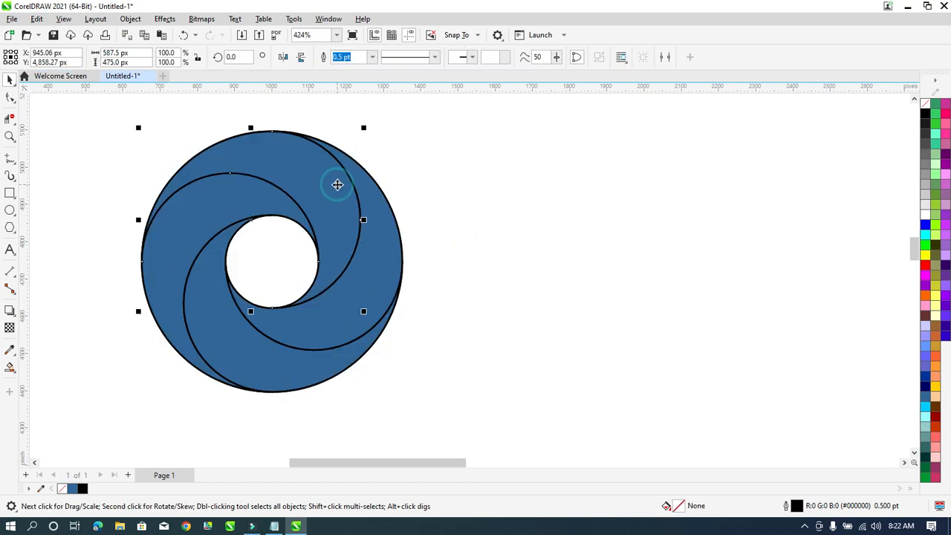
pyautogui.click(162, 302)
pyautogui.click(288, 359)
pyautogui.click(402, 267)
pyautogui.click(580, 243)
pyautogui.click(335, 177)
pyautogui.click(181, 255)
pyautogui.click(359, 298)
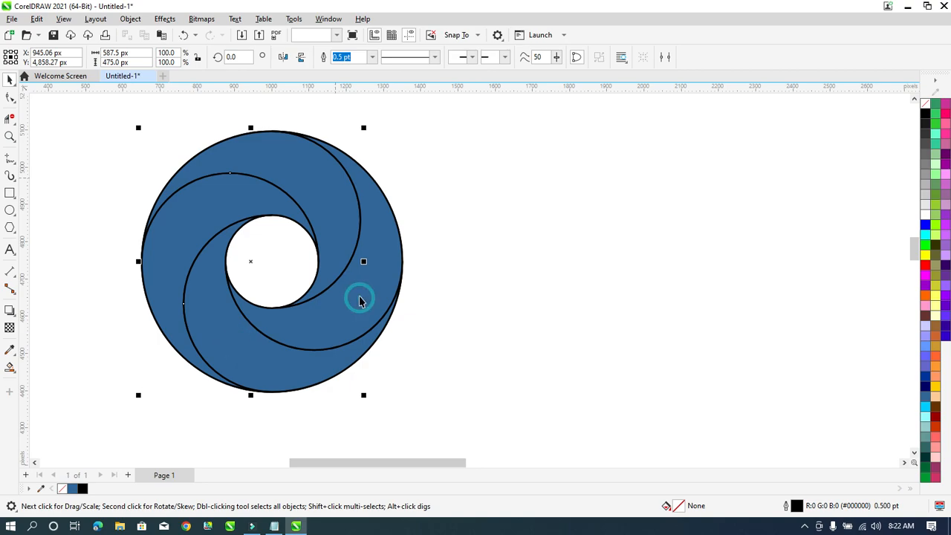
pyautogui.hotkey('ctrl', 'a')
pyautogui.moveTo(271, 261); pyautogui.dragTo(570, 255)
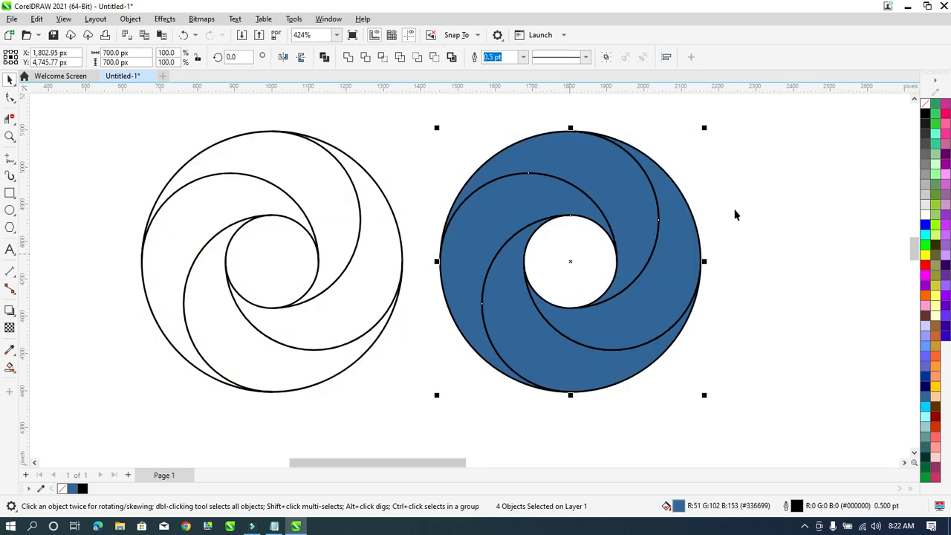
pyautogui.click(743, 245)
pyautogui.scroll(-1, 388, 232)
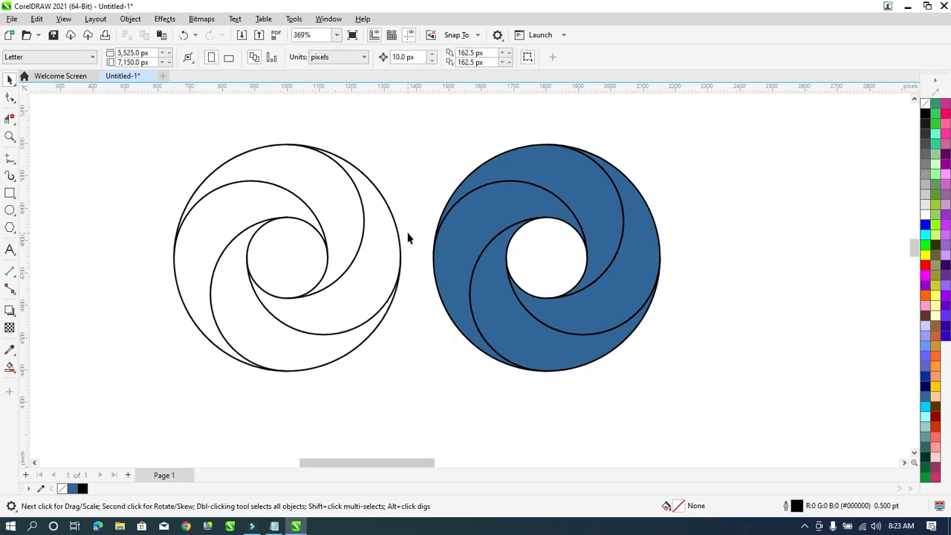
pyautogui.scroll(3, 311, 248)
pyautogui.click(318, 264)
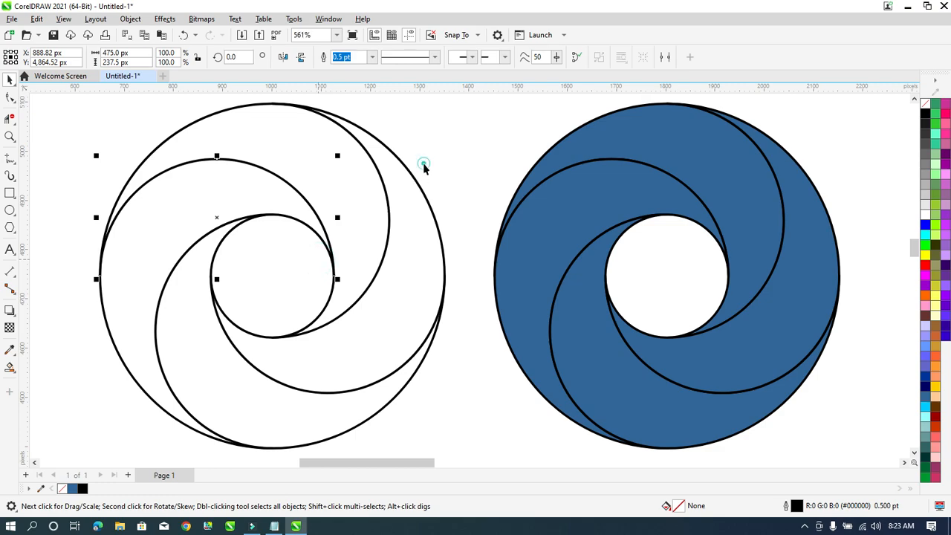
pyautogui.click(367, 240)
pyautogui.click(438, 160)
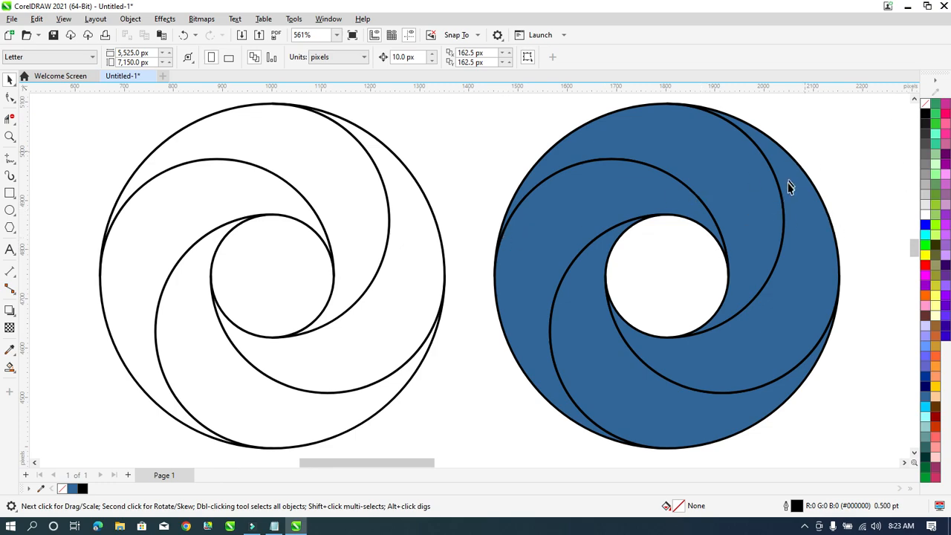
pyautogui.scroll(-1, 691, 234)
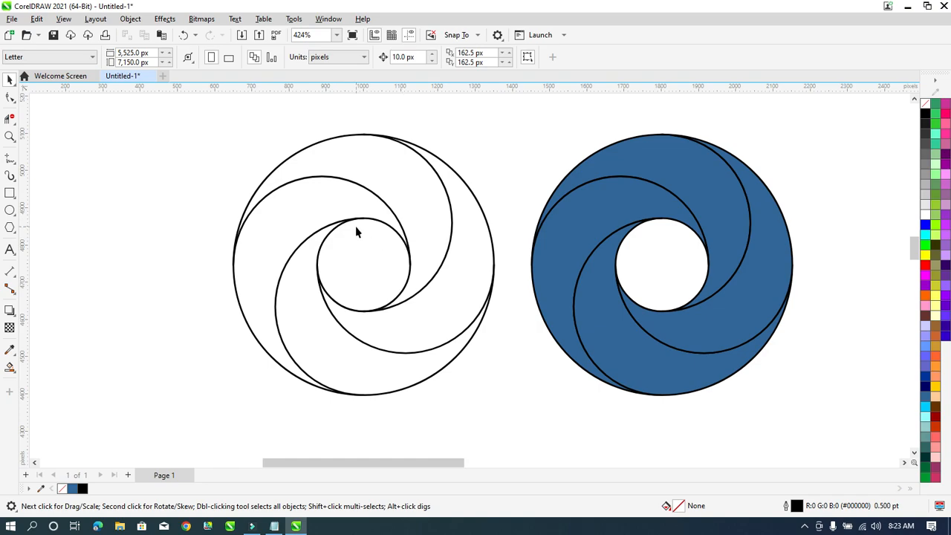
pyautogui.scroll(-2, 671, 210)
pyautogui.scroll(2, 681, 215)
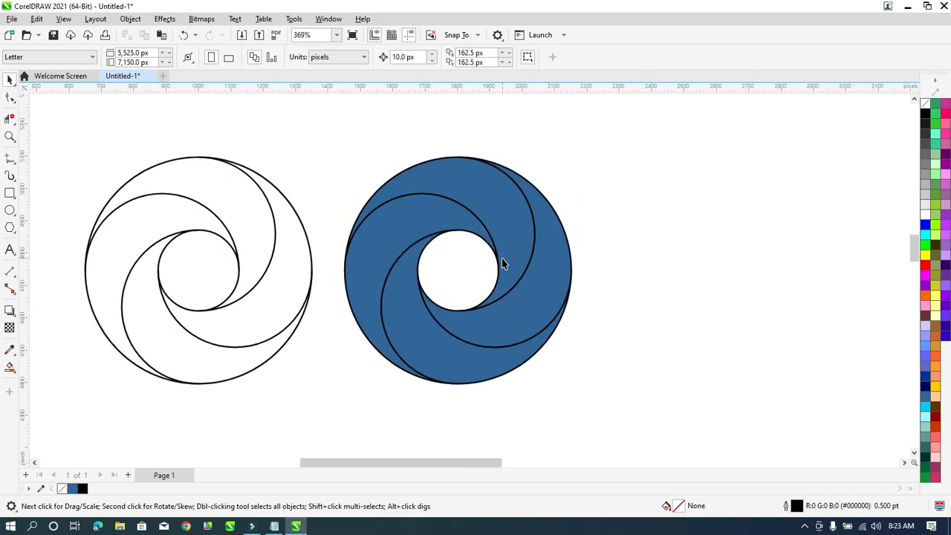
pyautogui.press('z')
pyautogui.moveTo(329, 157); pyautogui.dragTo(582, 384)
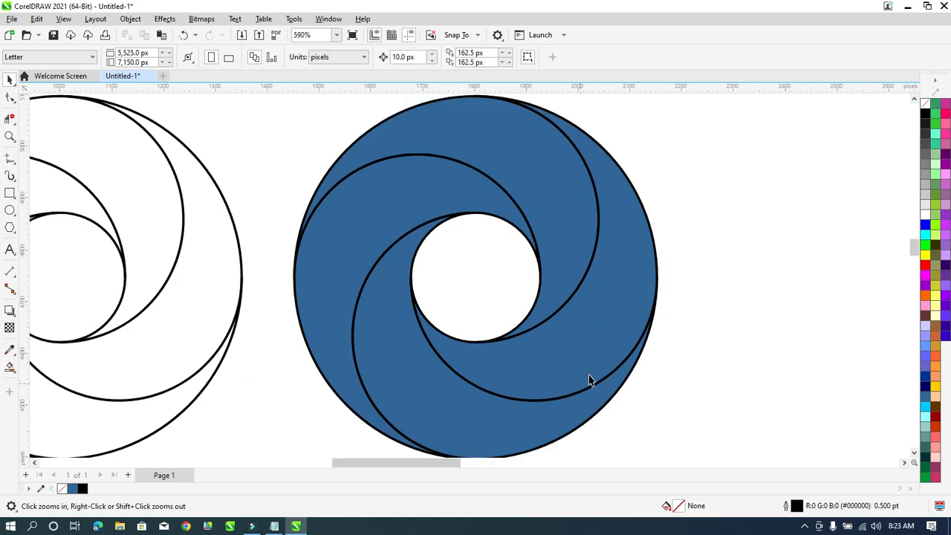
pyautogui.scroll(-2, 340, 226)
pyautogui.press('space')
pyautogui.moveTo(588, 146); pyautogui.dragTo(299, 391)
pyautogui.scroll(2, 665, 223)
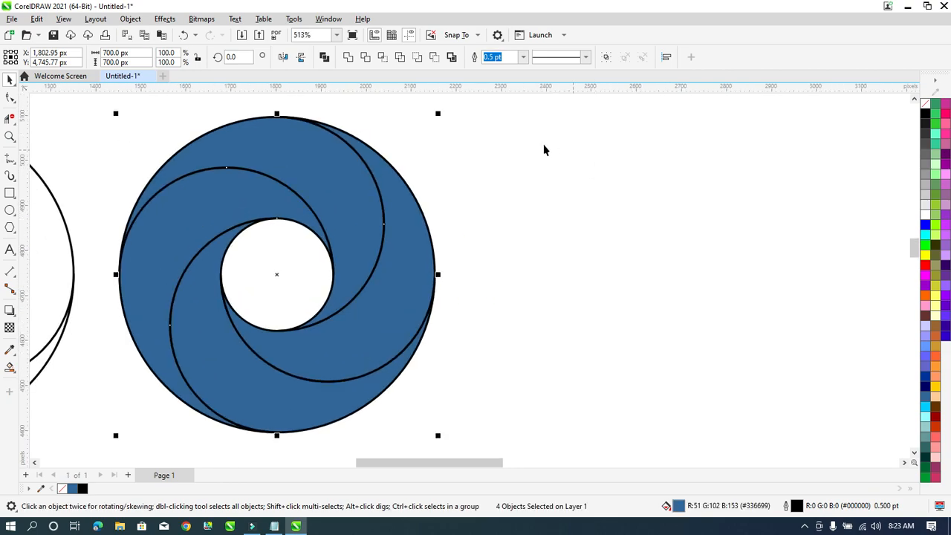
# In Edit Fill (F11), set the gradient to run from black to pure red #FF0000.
pyautogui.press('F11')
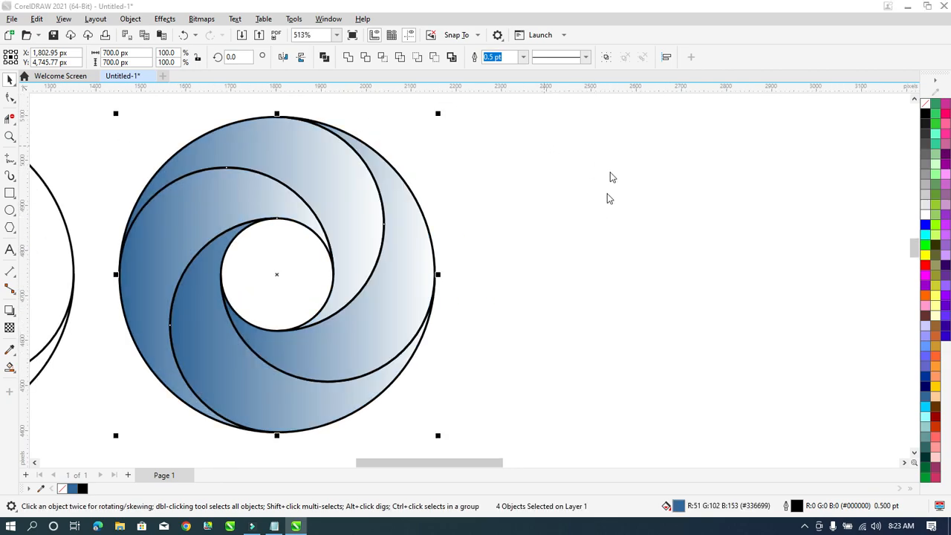
pyautogui.moveTo(362, 96); pyautogui.dragTo(550, 96)
pyautogui.click(500, 308)
pyautogui.click(574, 327)
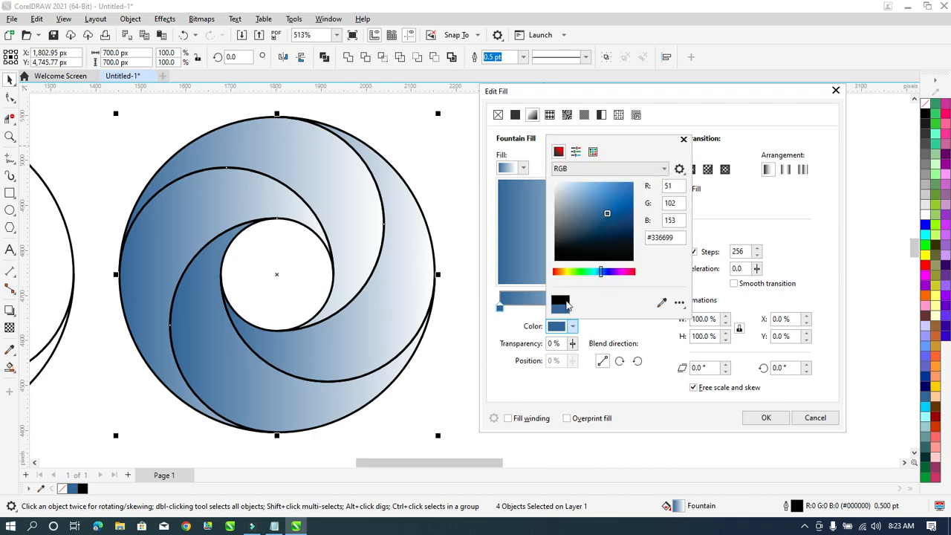
pyautogui.moveTo(618, 250); pyautogui.dragTo(639, 262)
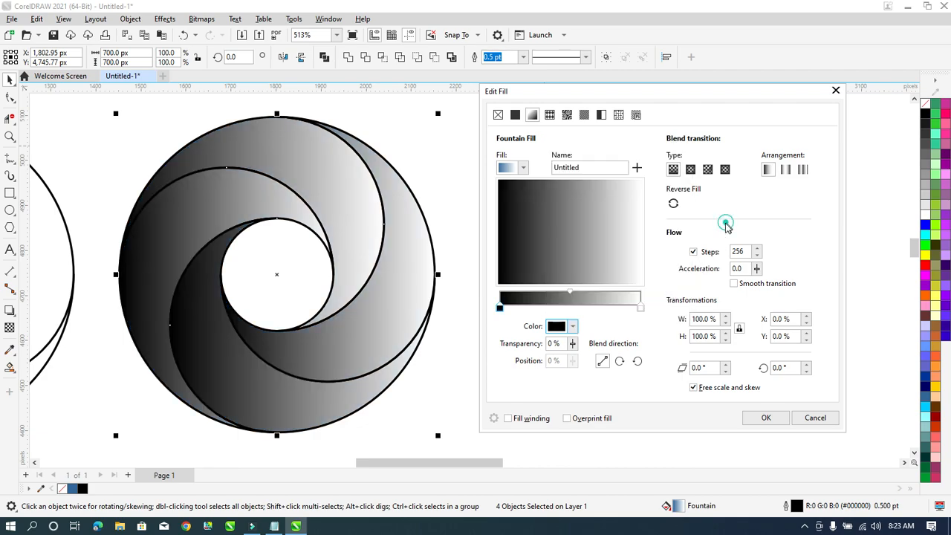
pyautogui.click(639, 307)
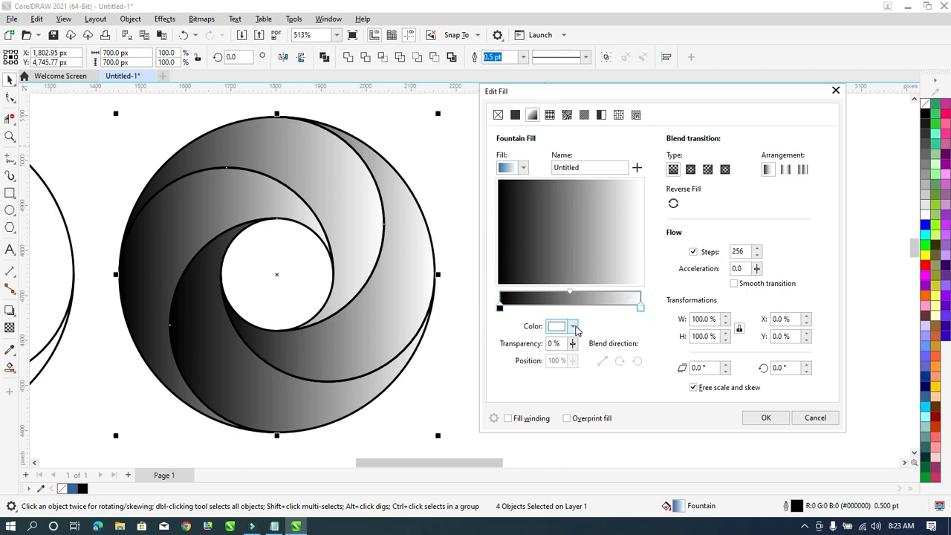
pyautogui.click(573, 327)
pyautogui.moveTo(627, 223); pyautogui.dragTo(634, 183)
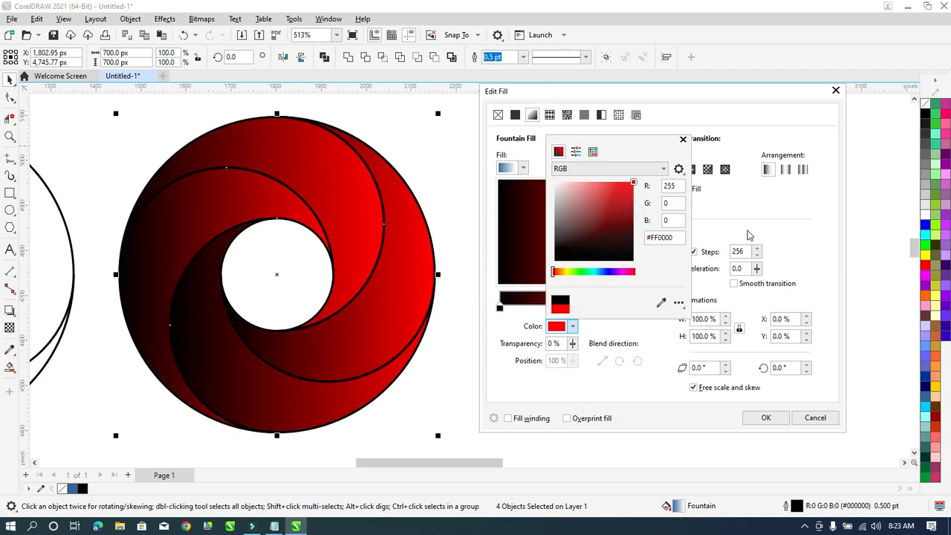
pyautogui.click(746, 234)
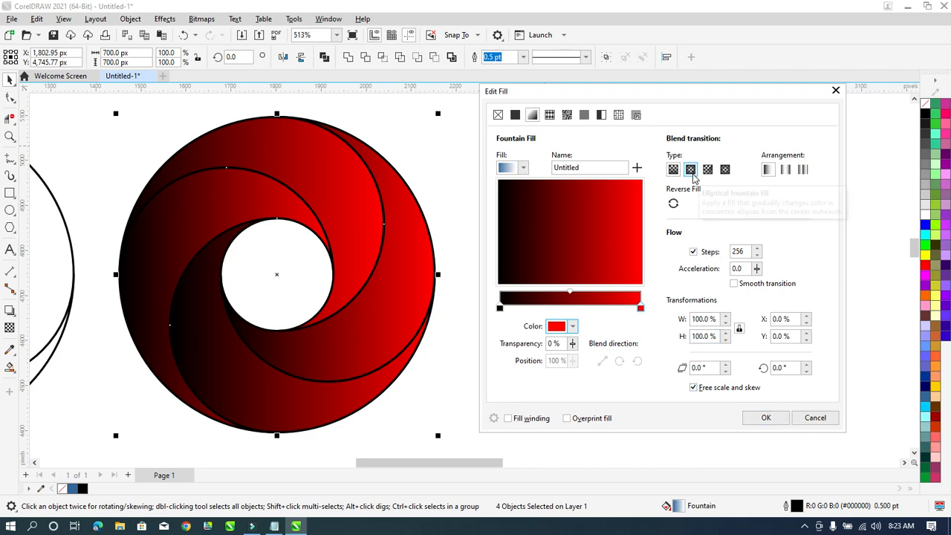
# Make the gradient elliptical, add a red stop near 46%, and apply it.
pyautogui.click(692, 171)
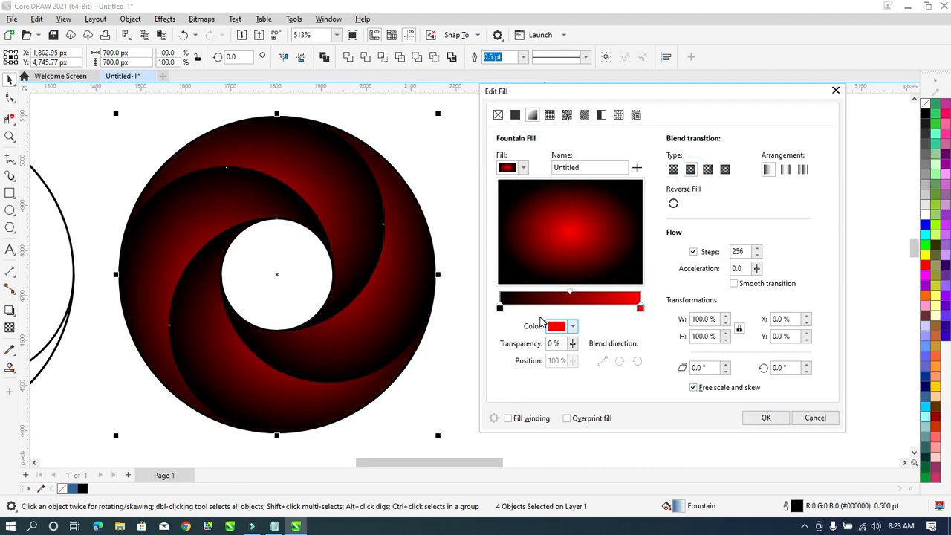
pyautogui.doubleClick(620, 309)
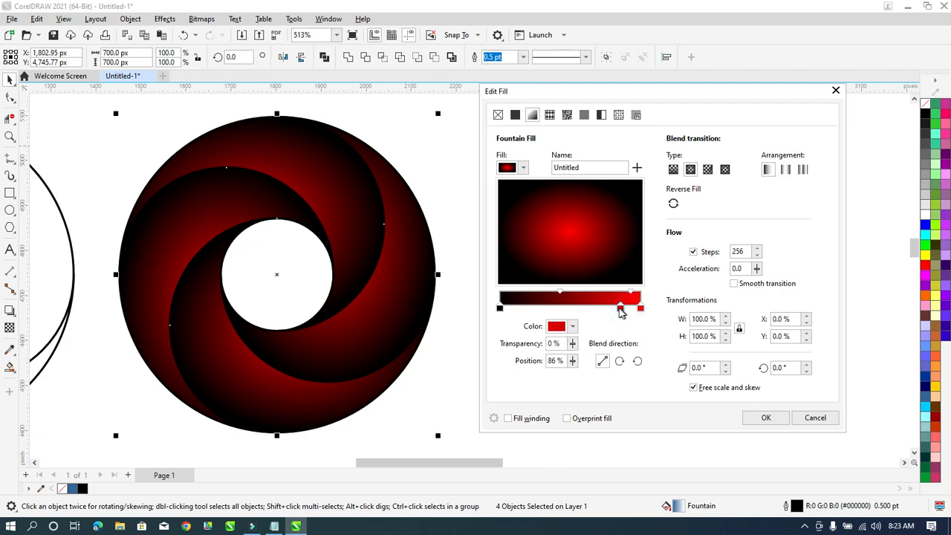
pyautogui.doubleClick(620, 309)
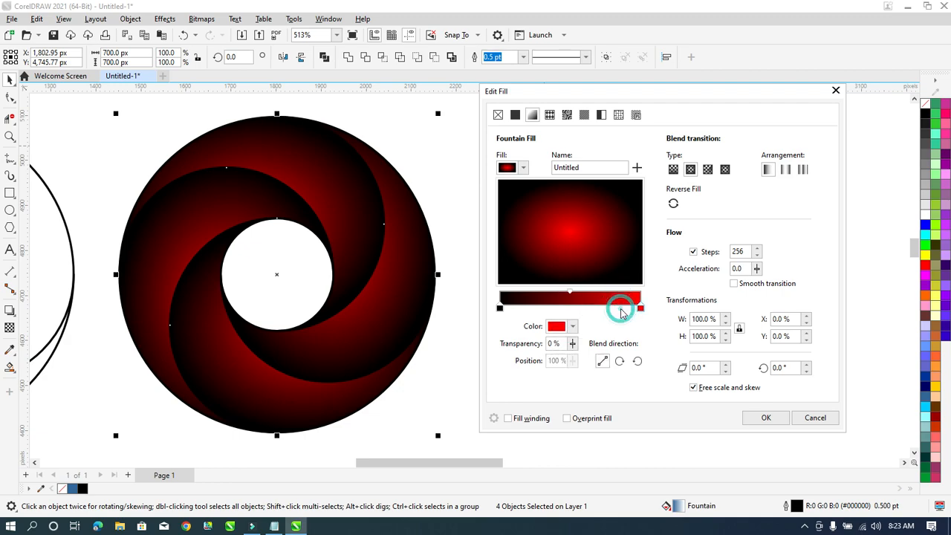
pyautogui.doubleClick(617, 309)
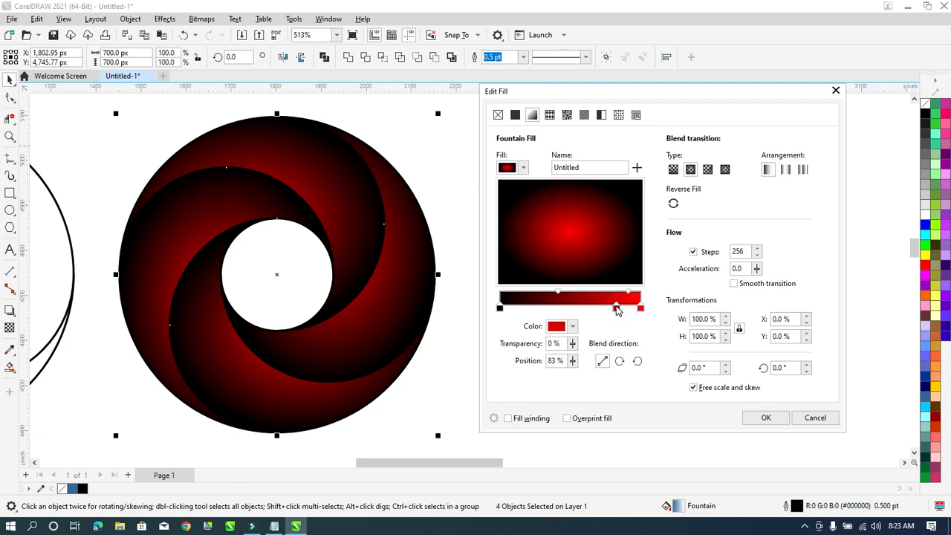
pyautogui.moveTo(617, 309); pyautogui.dragTo(566, 312)
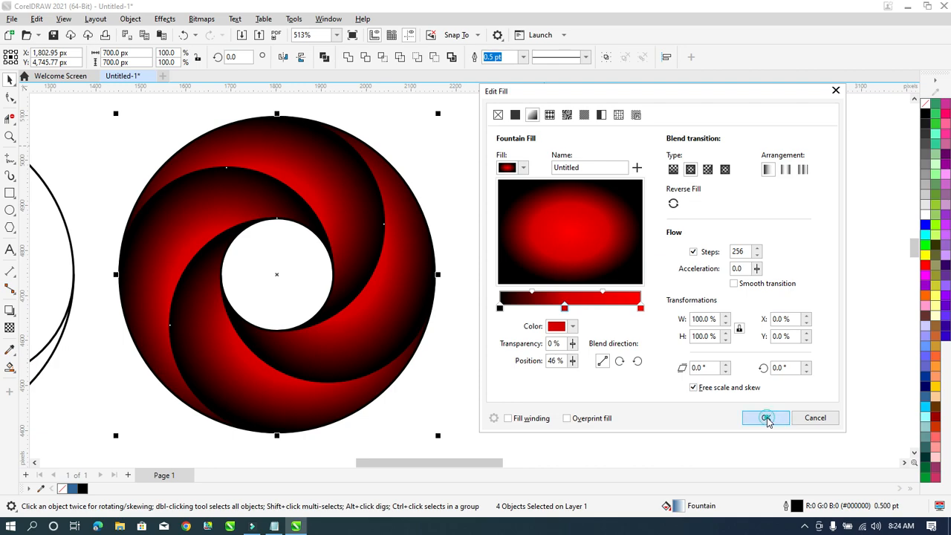
pyautogui.click(766, 418)
# Deselect the red swirl and inspect it, zooming into its upper edge, then fit the drawing.
pyautogui.scroll(-1, 498, 253)
pyautogui.click(497, 179)
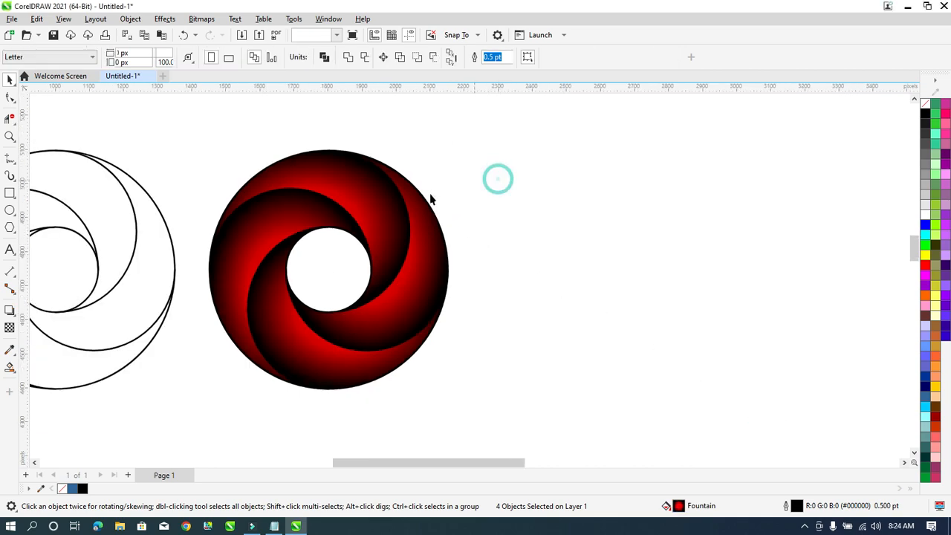
pyautogui.scroll(-2, 410, 206)
pyautogui.scroll(1, 387, 189)
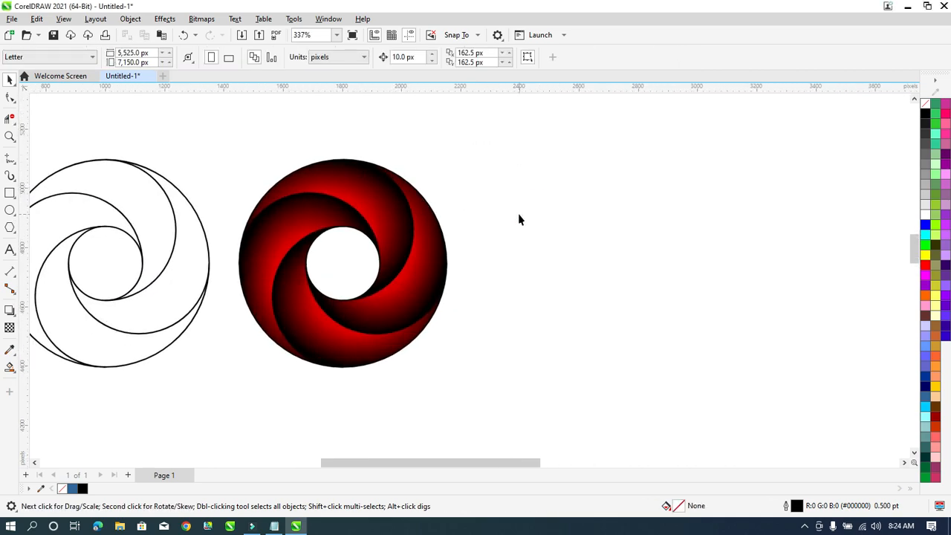
pyautogui.press('F4')
pyautogui.scroll(-2, 342, 232)
pyautogui.scroll(-1, 717, 216)
pyautogui.scroll(3, 743, 223)
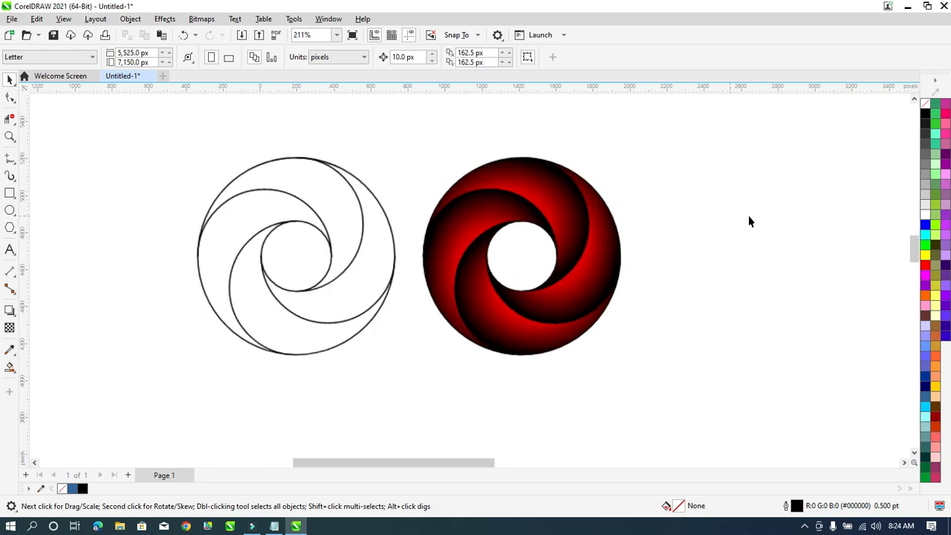
pyautogui.scroll(-1, 669, 242)
pyautogui.scroll(1, 300, 258)
pyautogui.scroll(3, 350, 220)
pyautogui.moveTo(409, 184); pyautogui.dragTo(455, 226)
pyautogui.press('F4')
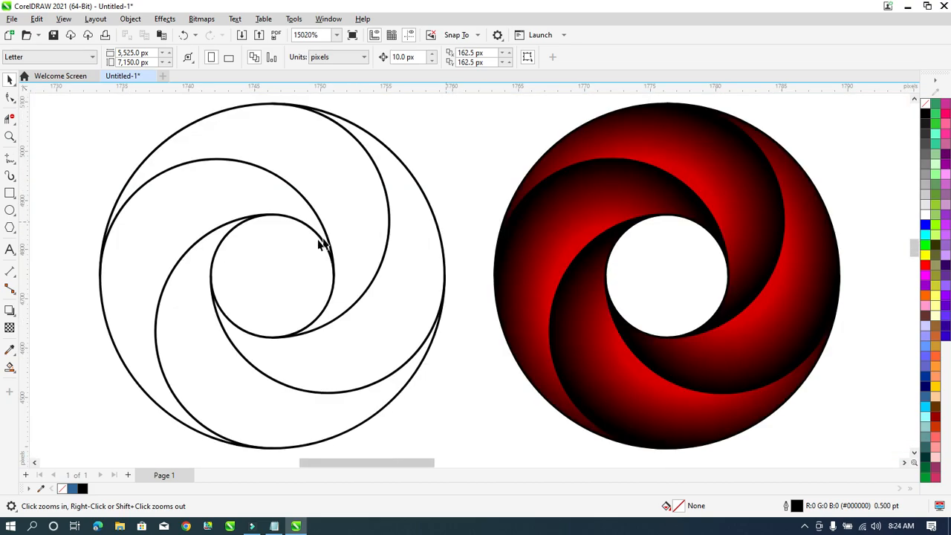
pyautogui.scroll(-2, 317, 238)
pyautogui.scroll(1, 657, 250)
pyautogui.scroll(-1, 561, 219)
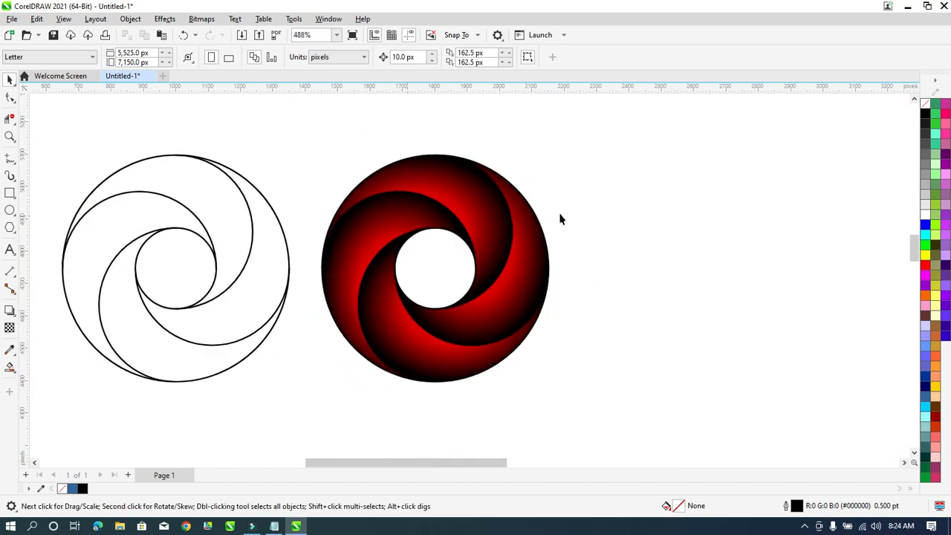
# Drop a copy of the red gradient swirl to its right and open its fill settings.
pyautogui.moveTo(658, 146); pyautogui.dragTo(299, 403)
pyautogui.scroll(1, 810, 216)
pyautogui.moveTo(463, 246); pyautogui.dragTo(739, 240)
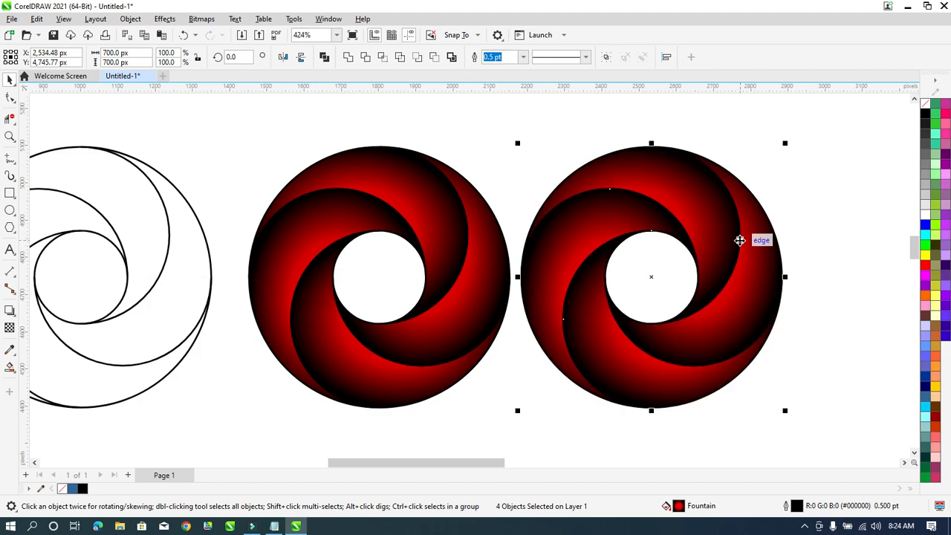
pyautogui.press('F11')
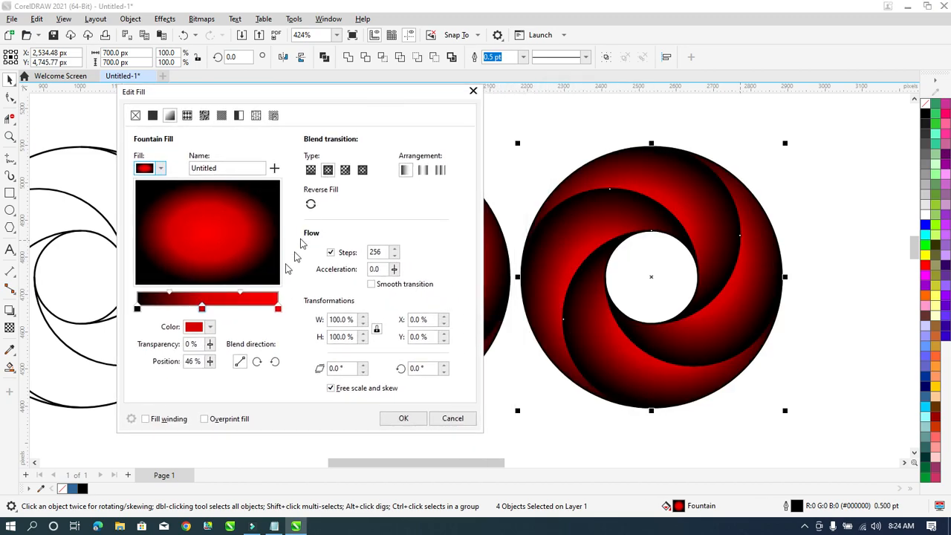
# Remove the middle red stop and make the gradient's start colour deep blue-violet.
pyautogui.doubleClick(203, 307)
pyautogui.click(137, 308)
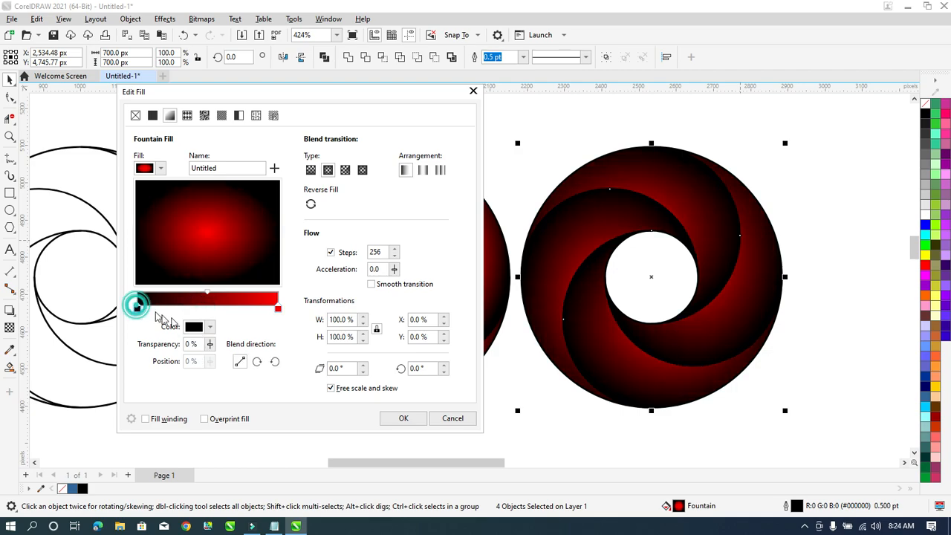
pyautogui.click(208, 327)
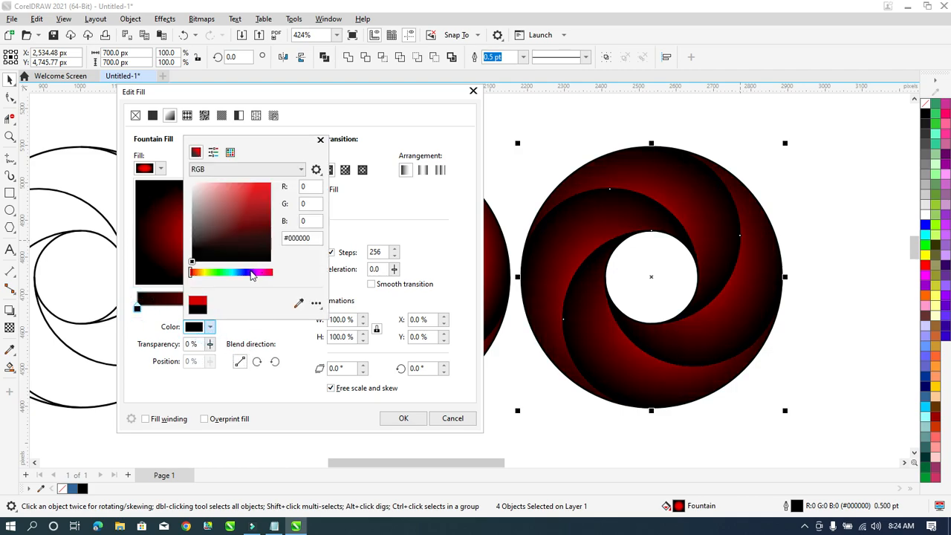
pyautogui.moveTo(252, 273); pyautogui.dragTo(247, 272)
pyautogui.moveTo(250, 274); pyautogui.dragTo(246, 276)
pyautogui.click(267, 206)
pyautogui.click(327, 203)
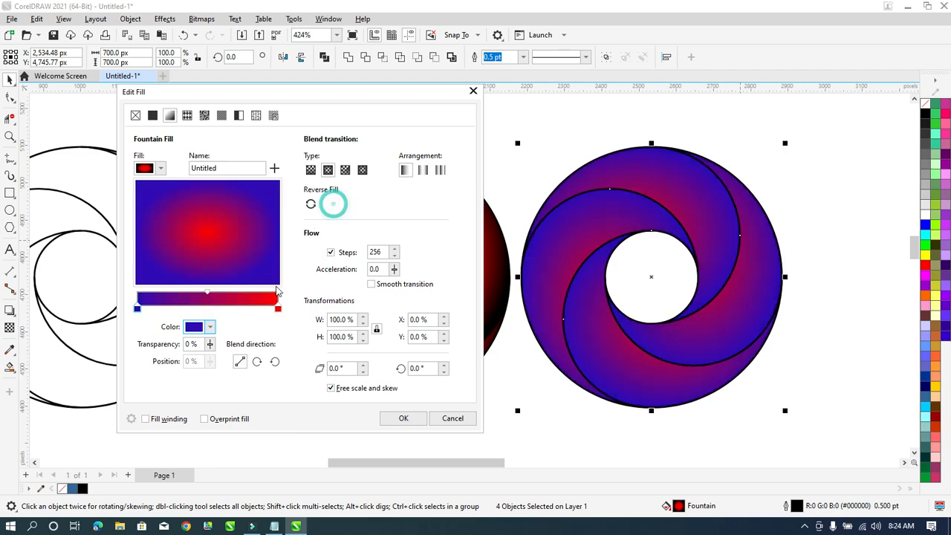
# Turn the red end cyan and add two extra stops along the gradient bar.
pyautogui.click(278, 308)
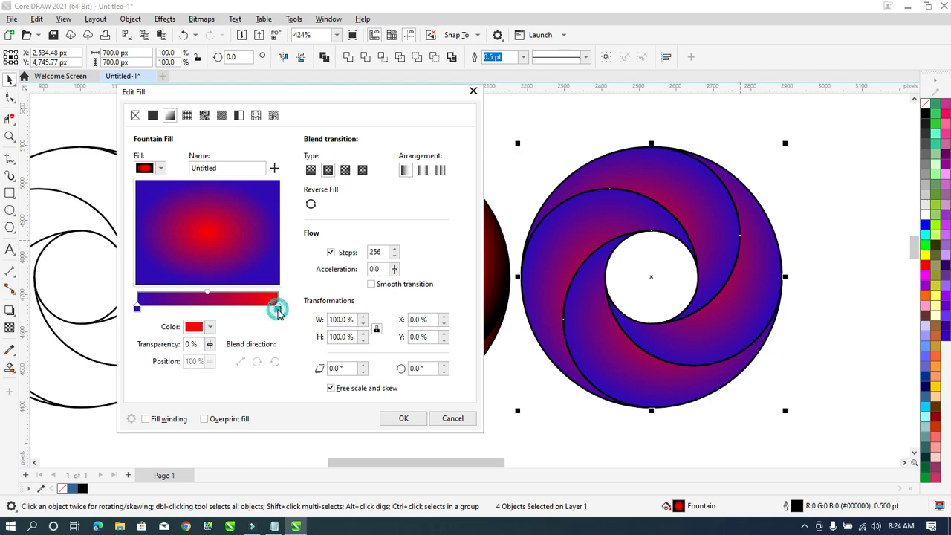
pyautogui.click(212, 327)
pyautogui.click(231, 272)
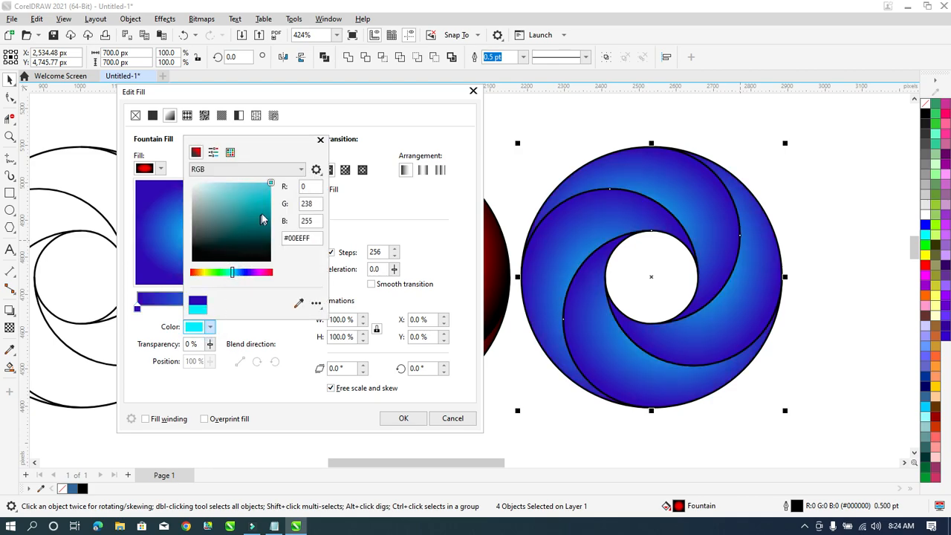
pyautogui.click(364, 216)
pyautogui.doubleClick(208, 305)
pyautogui.moveTo(207, 306)
pyautogui.mouseDown()
pyautogui.moveTo(179, 309)
pyautogui.moveTo(227, 309)
pyautogui.moveTo(212, 310)
pyautogui.mouseUp()
pyautogui.doubleClick(269, 311)
pyautogui.moveTo(269, 311); pyautogui.dragTo(188, 312)
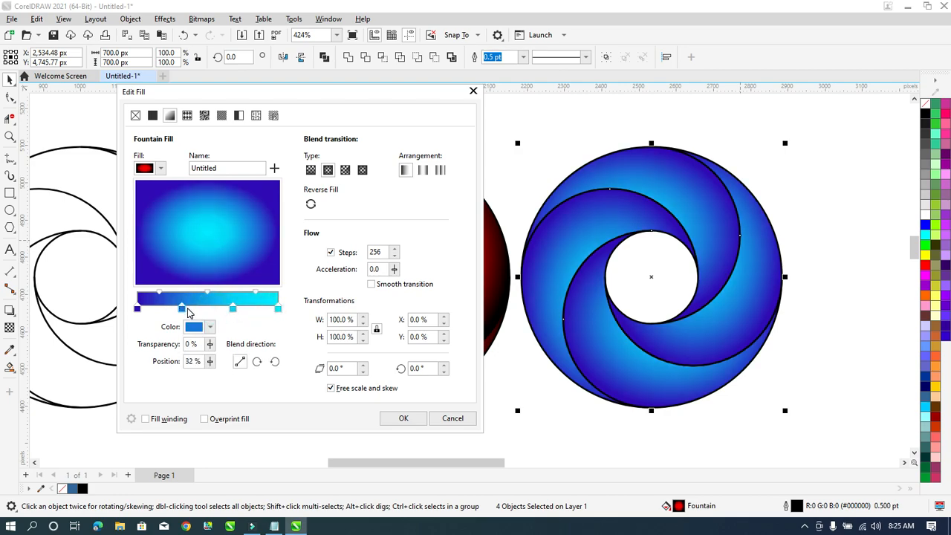
# Apply the blue gradient, then drop a copy of the blue ring to its right.
pyautogui.click(398, 418)
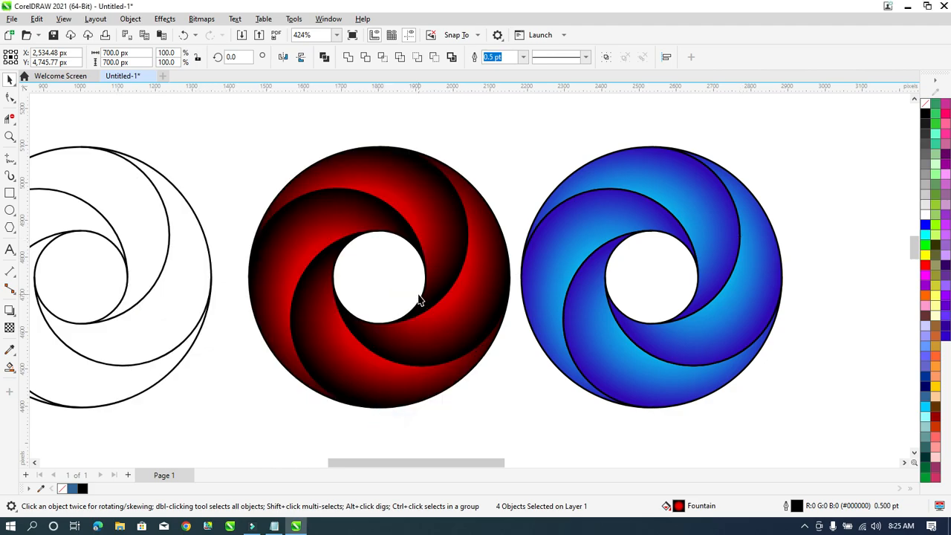
pyautogui.scroll(-2, 419, 297)
pyautogui.scroll(1, 684, 245)
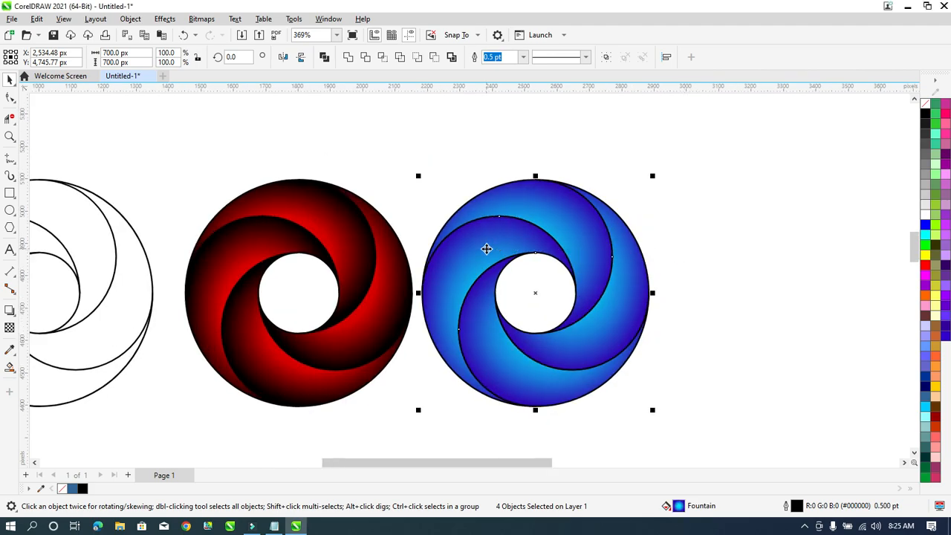
pyautogui.scroll(-1, 675, 245)
pyautogui.scroll(1, 674, 251)
pyautogui.click(667, 254)
pyautogui.scroll(-1, 514, 265)
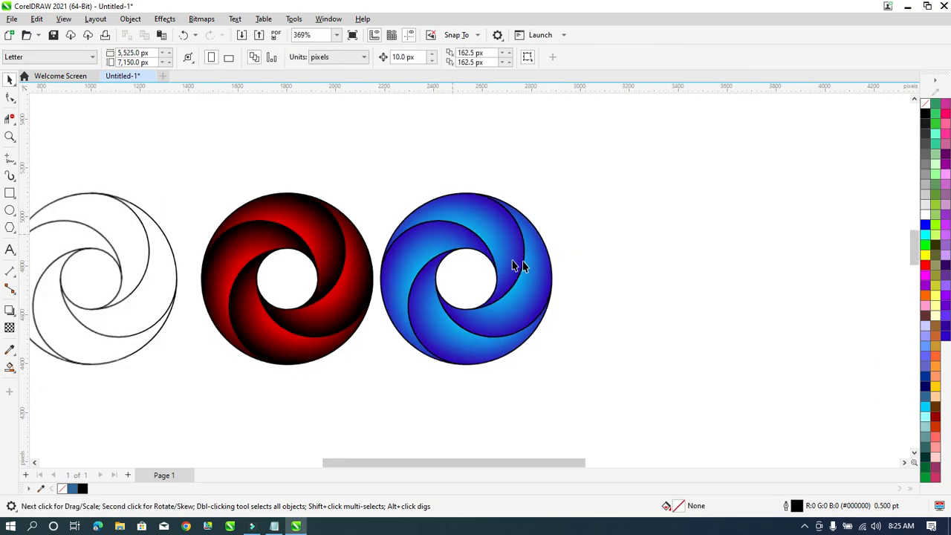
pyautogui.moveTo(688, 159); pyautogui.dragTo(373, 402)
pyautogui.moveTo(510, 270); pyautogui.dragTo(696, 275)
# Fill three swirl pieces of the copy solid blue, red and yellow.
pyautogui.scroll(-1, 790, 255)
pyautogui.scroll(2, 790, 255)
pyautogui.scroll(1, 540, 269)
pyautogui.click(419, 210)
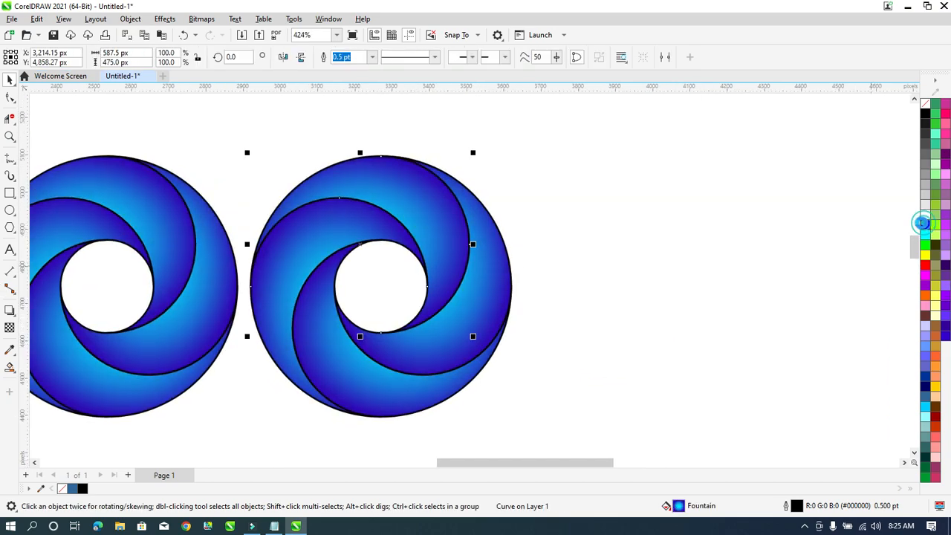
pyautogui.click(924, 223)
pyautogui.click(291, 259)
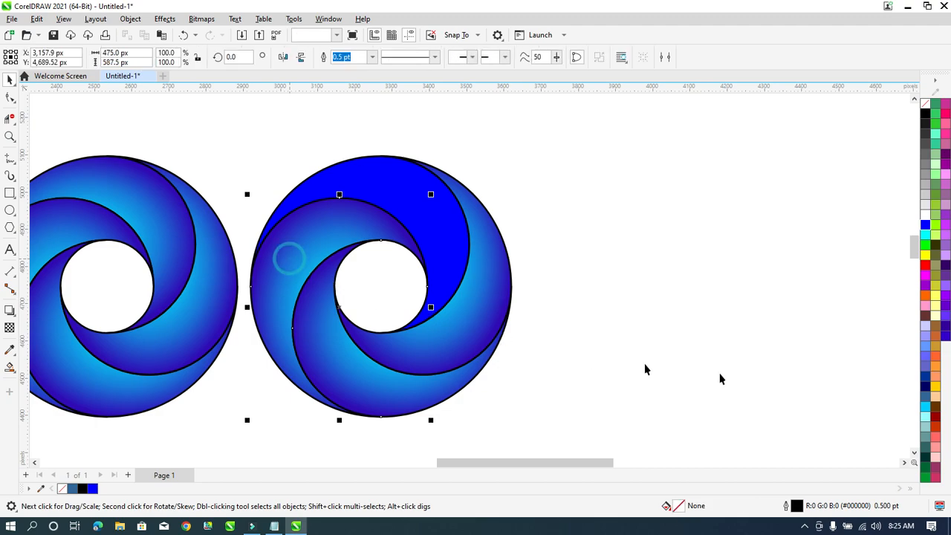
pyautogui.click(926, 265)
pyautogui.click(344, 376)
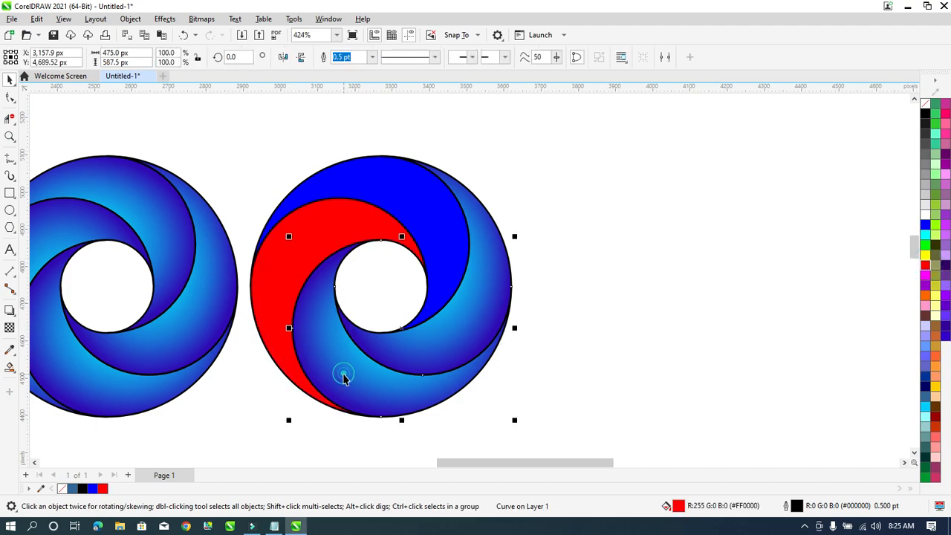
pyautogui.click(935, 386)
# Fill the remaining right-hand piece solid green and select the whole coloured ring.
pyautogui.click(478, 313)
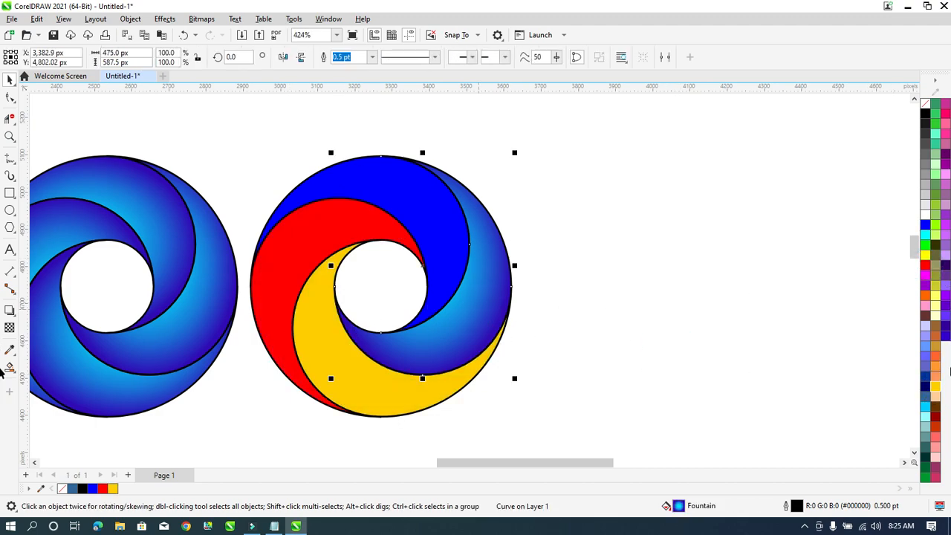
pyautogui.click(926, 410)
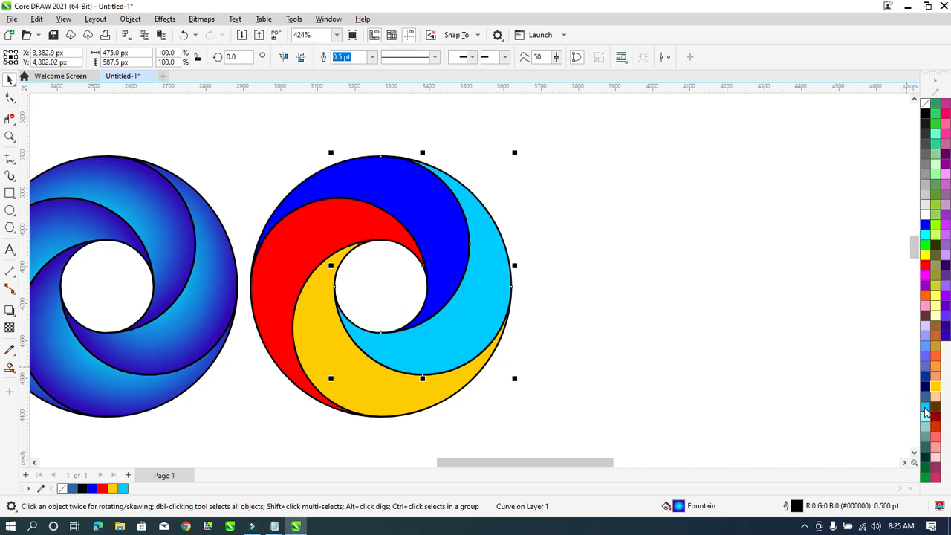
pyautogui.click(923, 471)
pyautogui.click(722, 329)
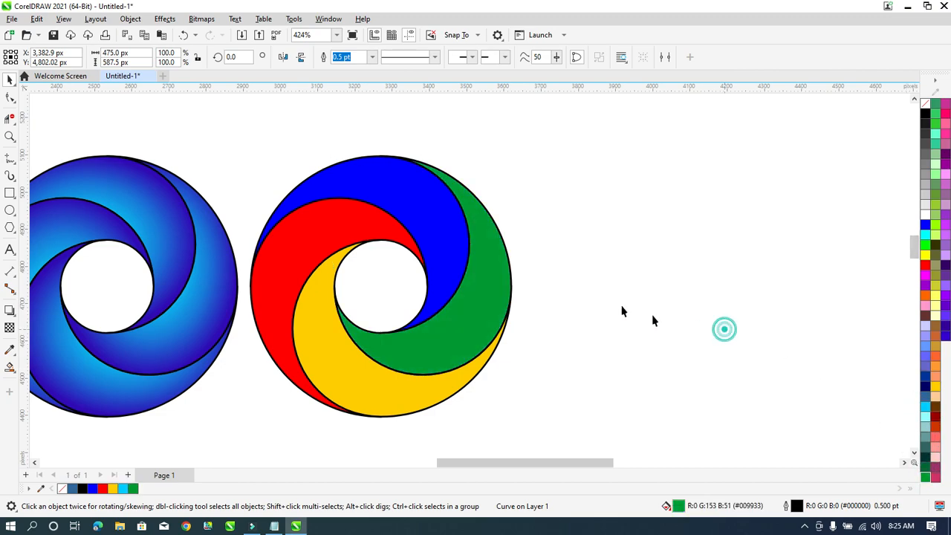
pyautogui.scroll(-1, 481, 237)
pyautogui.moveTo(599, 144); pyautogui.dragTo(257, 425)
pyautogui.scroll(1, 419, 316)
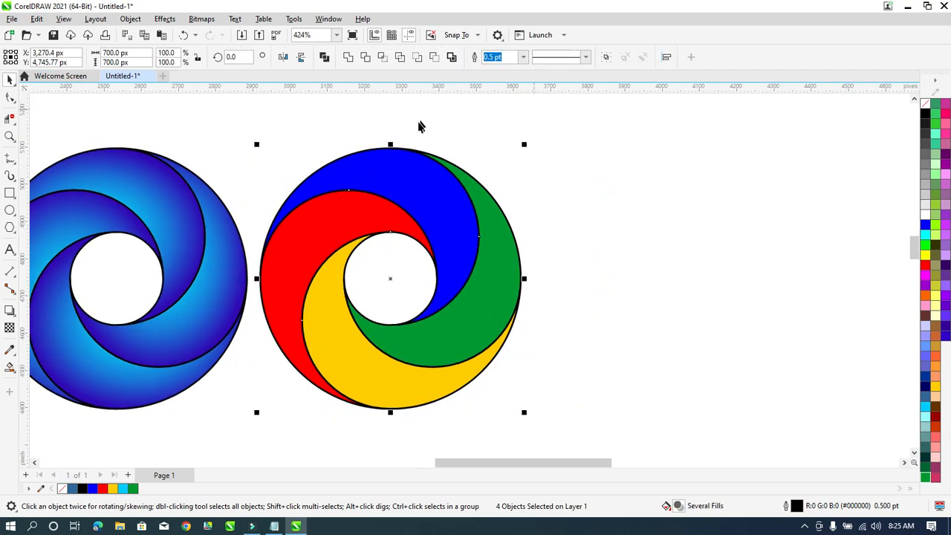
# Set the four-colour ring's outline to 1.0 pt width and white colour in Outline Pen.
pyautogui.press('F12')
pyautogui.moveTo(467, 141); pyautogui.dragTo(694, 120)
pyautogui.click(649, 173)
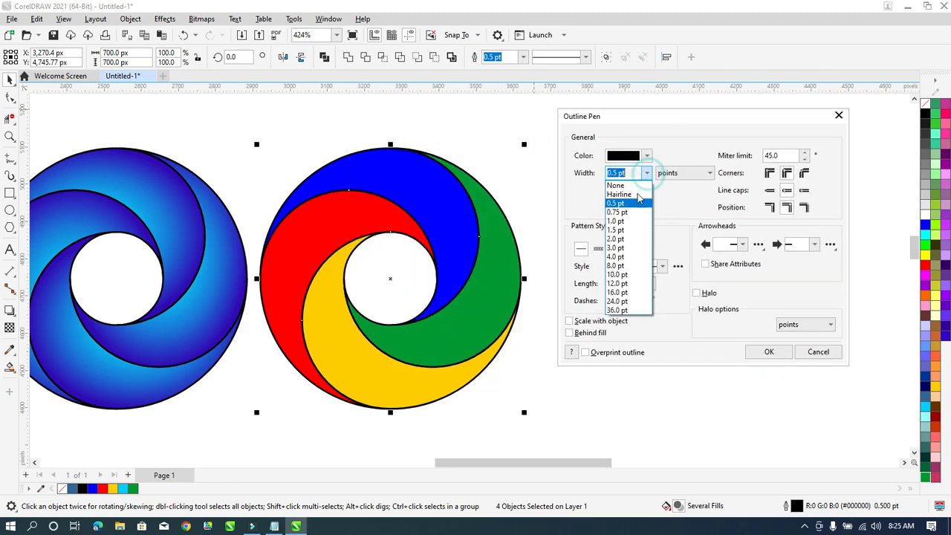
pyautogui.click(628, 250)
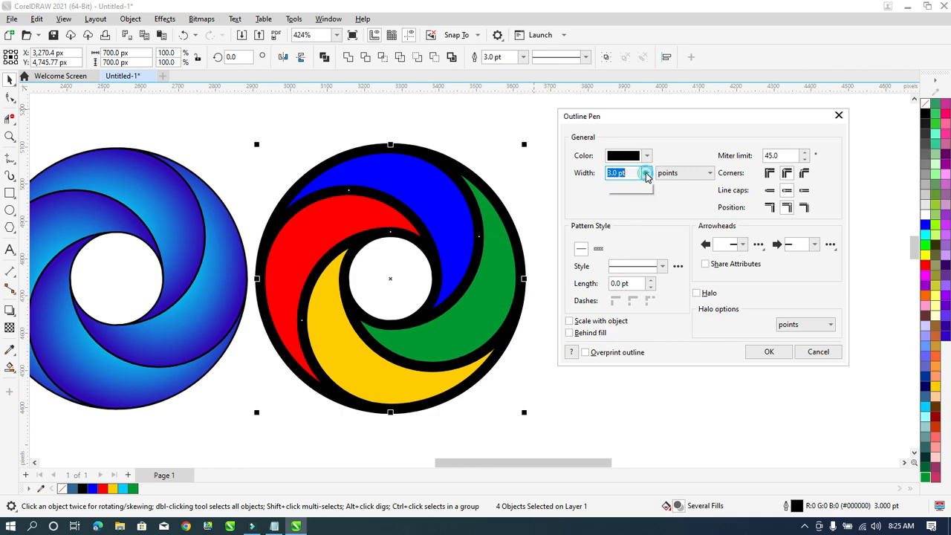
pyautogui.click(647, 174)
pyautogui.click(628, 230)
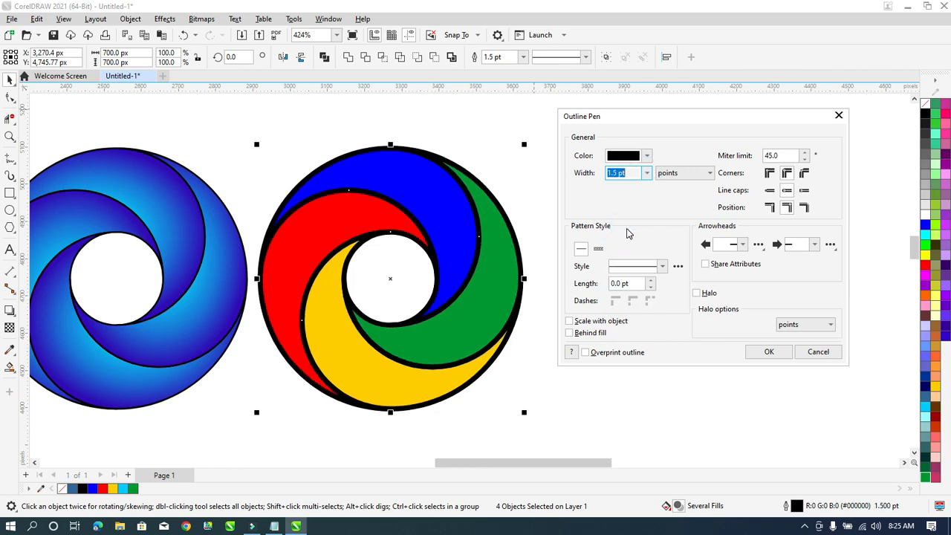
pyautogui.click(649, 177)
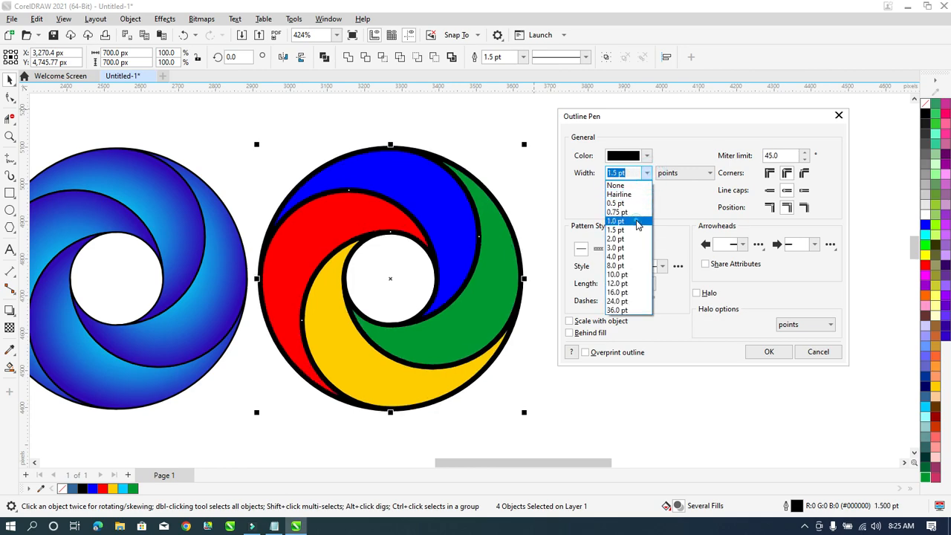
pyautogui.click(635, 221)
pyautogui.click(646, 156)
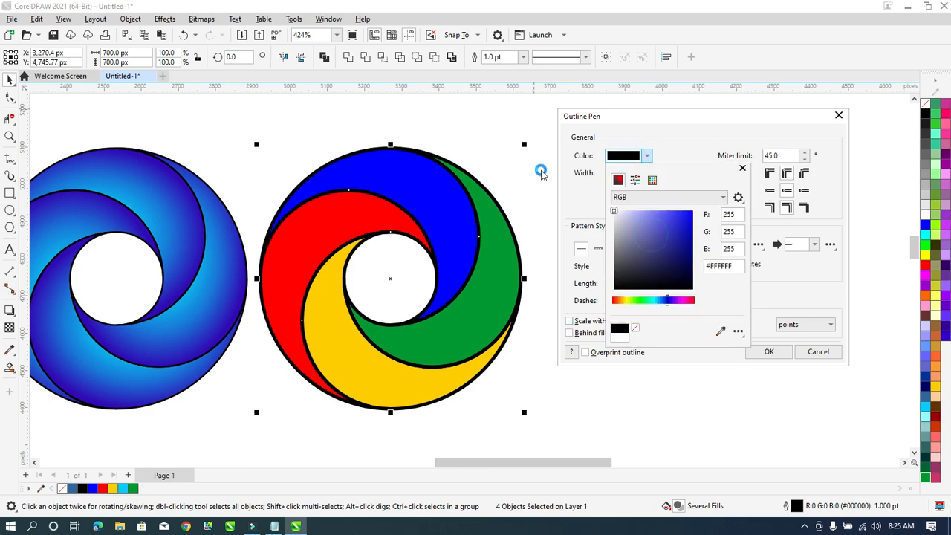
pyautogui.click(675, 144)
pyautogui.click(761, 351)
pyautogui.click(637, 266)
pyautogui.scroll(-1, 598, 263)
pyautogui.scroll(-1, 347, 230)
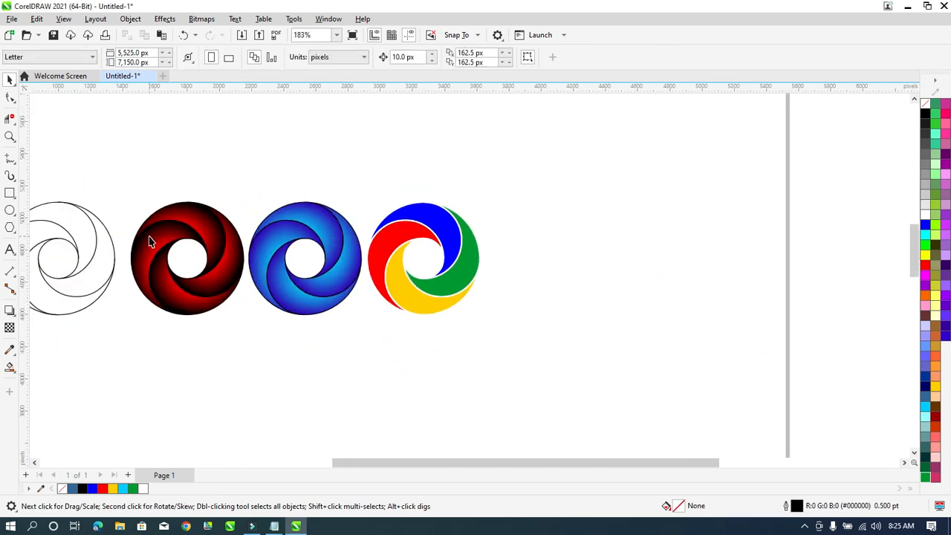
pyautogui.scroll(1, 152, 238)
pyautogui.scroll(-1, 371, 259)
pyautogui.scroll(2, 342, 258)
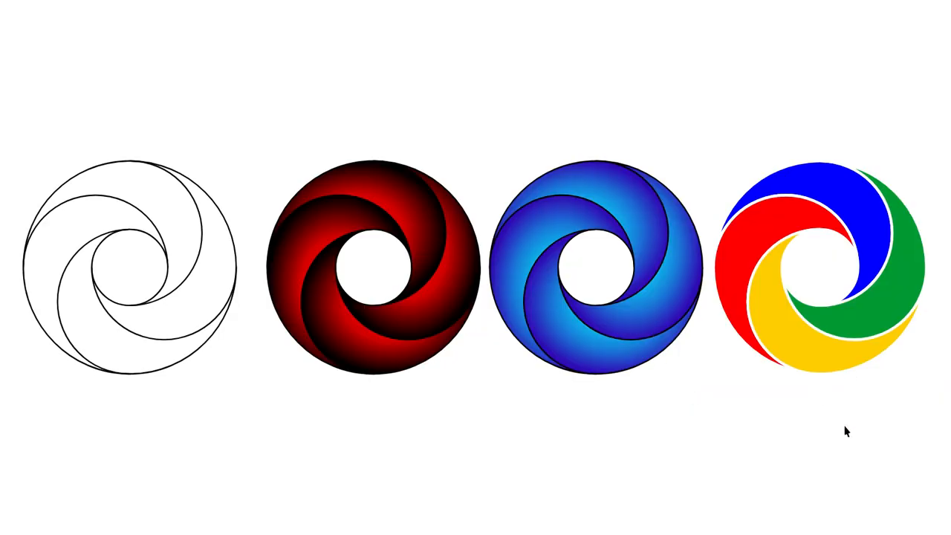
pyautogui.click(756, 437)
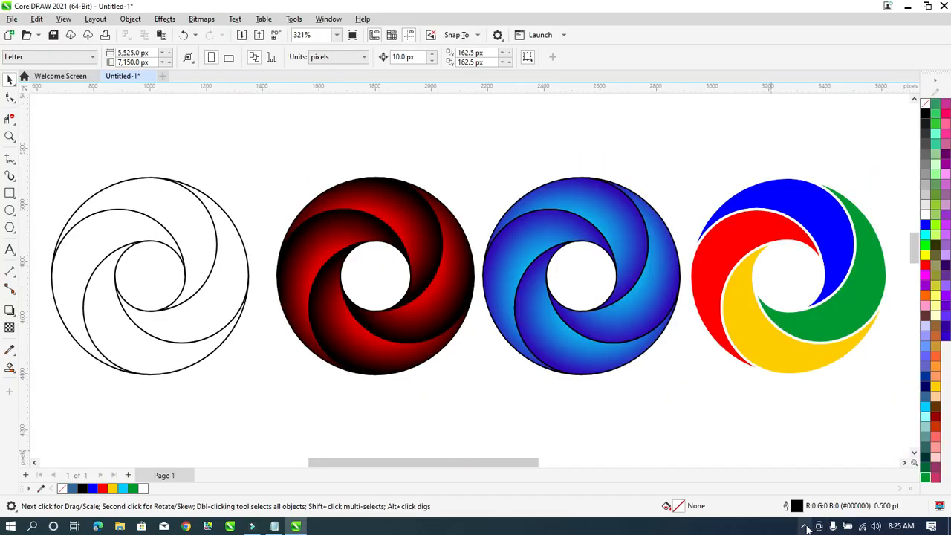
pyautogui.click(804, 525)
pyautogui.click(798, 507)
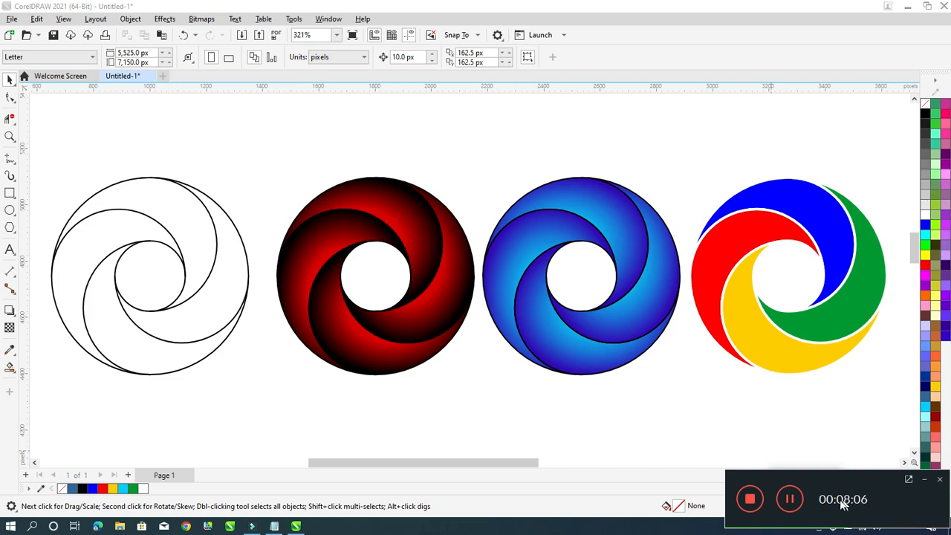
pyautogui.click(830, 414)
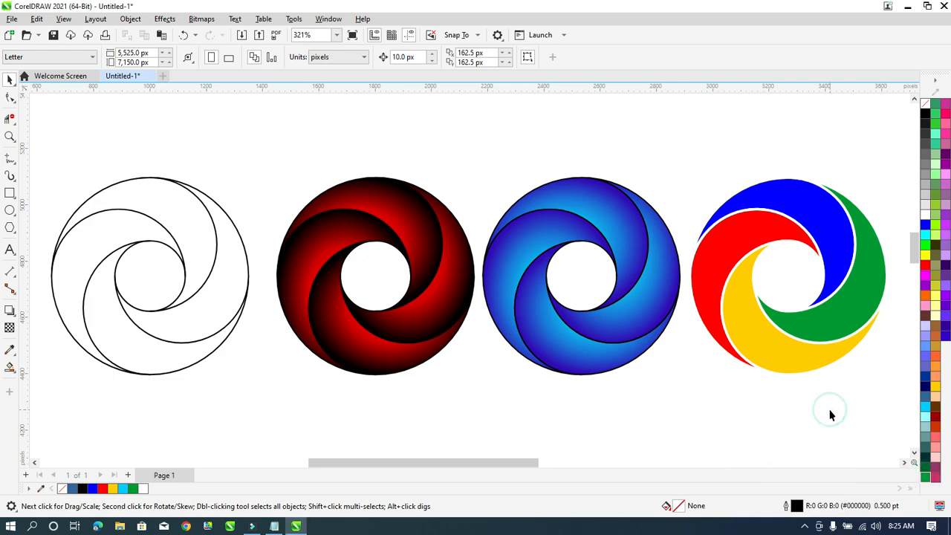
pyautogui.press('F9')
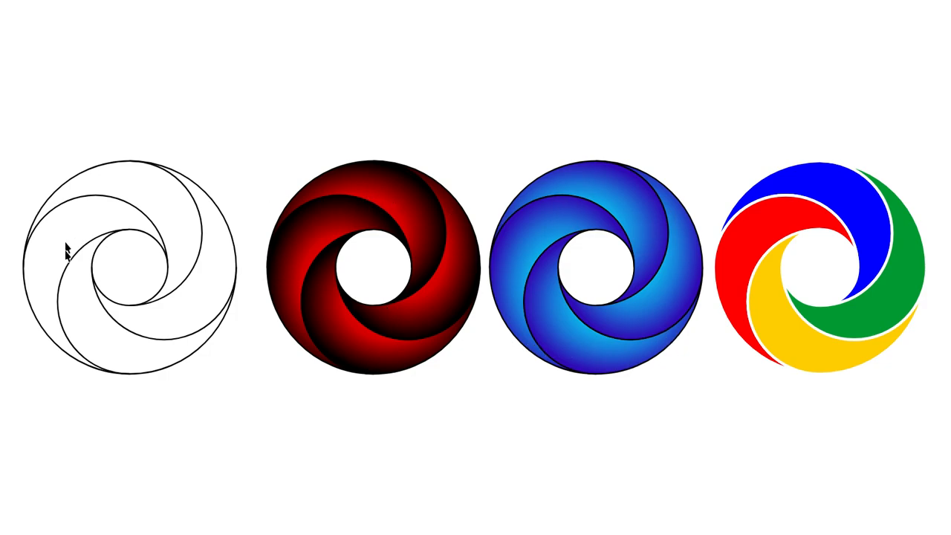
pyautogui.click(225, 187)
pyautogui.scroll(-1, 159, 241)
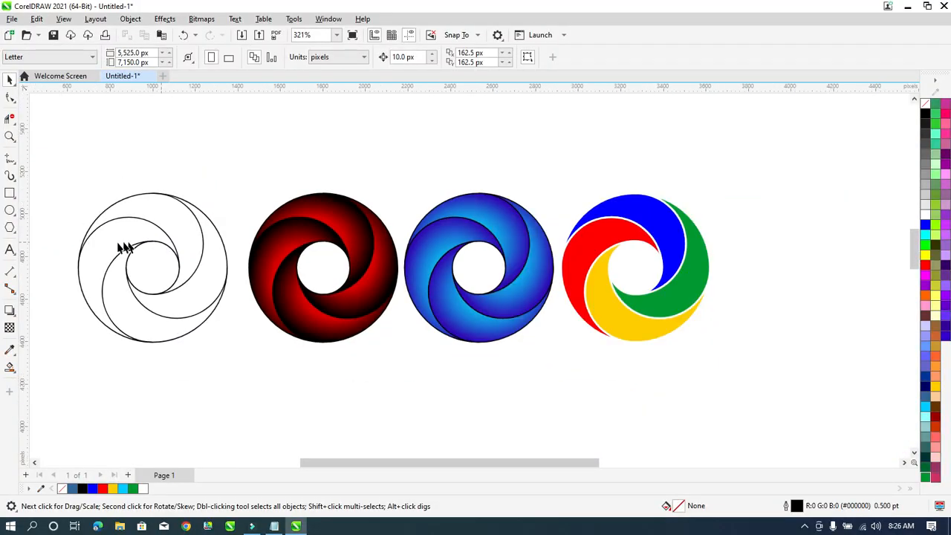
pyautogui.scroll(2, 74, 250)
pyautogui.click(206, 246)
pyautogui.scroll(-4, 206, 246)
pyautogui.click(425, 174)
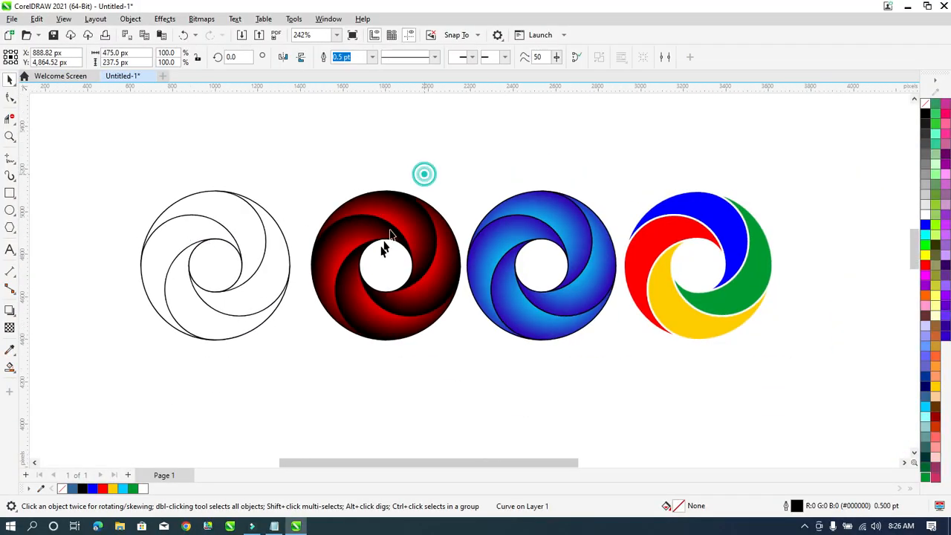
pyautogui.click(412, 228)
pyautogui.scroll(1, 439, 263)
pyautogui.click(477, 161)
pyautogui.moveTo(485, 148); pyautogui.dragTo(261, 382)
pyautogui.moveTo(472, 135); pyautogui.dragTo(728, 414)
pyautogui.click(729, 417)
pyautogui.press('F9')
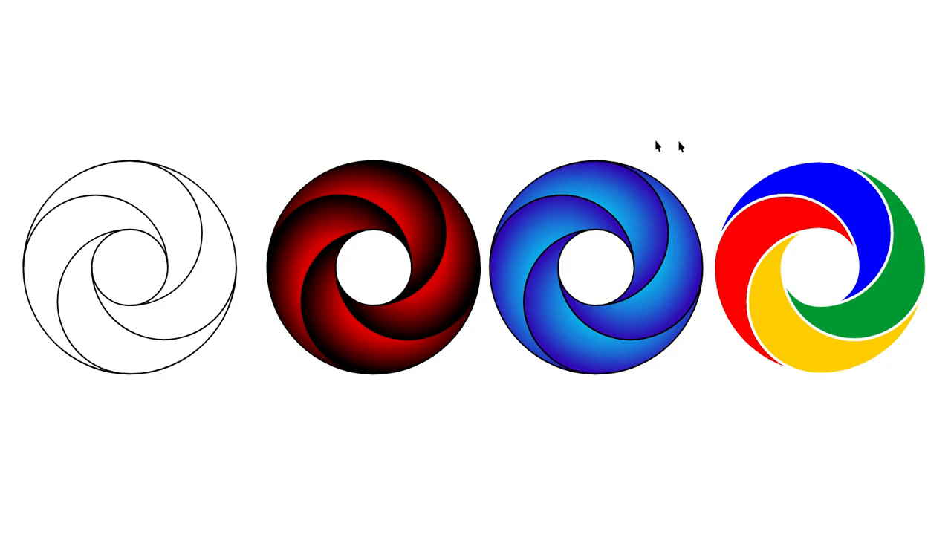
pyautogui.click(577, 139)
pyautogui.scroll(-2, 427, 234)
pyautogui.scroll(1, 369, 315)
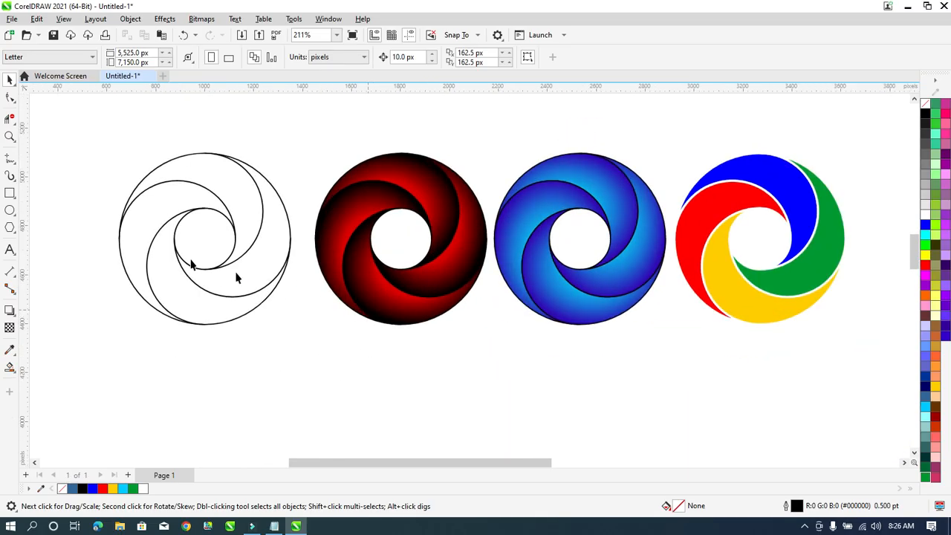
# Type the caption 'Link in Descrption:' below the outline swirl.
pyautogui.click(9, 250)
pyautogui.click(191, 350)
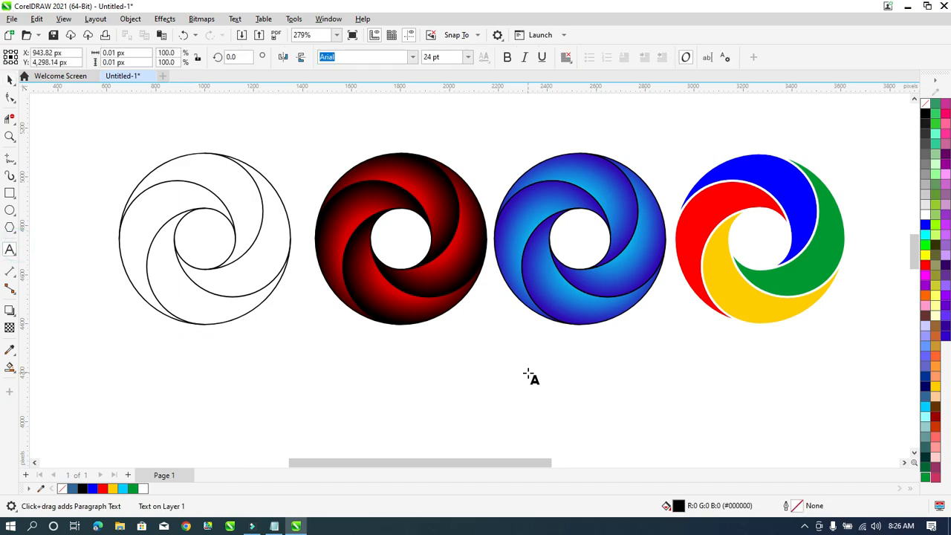
pyautogui.write('Link in')
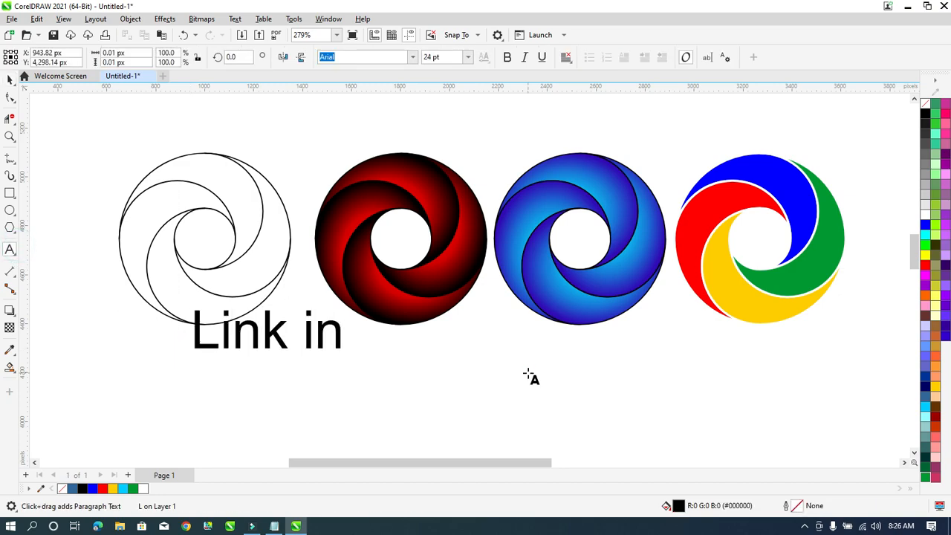
pyautogui.write(' Descripyio')
pyautogui.press('BackSpace')
pyautogui.press('BackSpace')
pyautogui.press('BackSpace')
pyautogui.press('BackSpace')
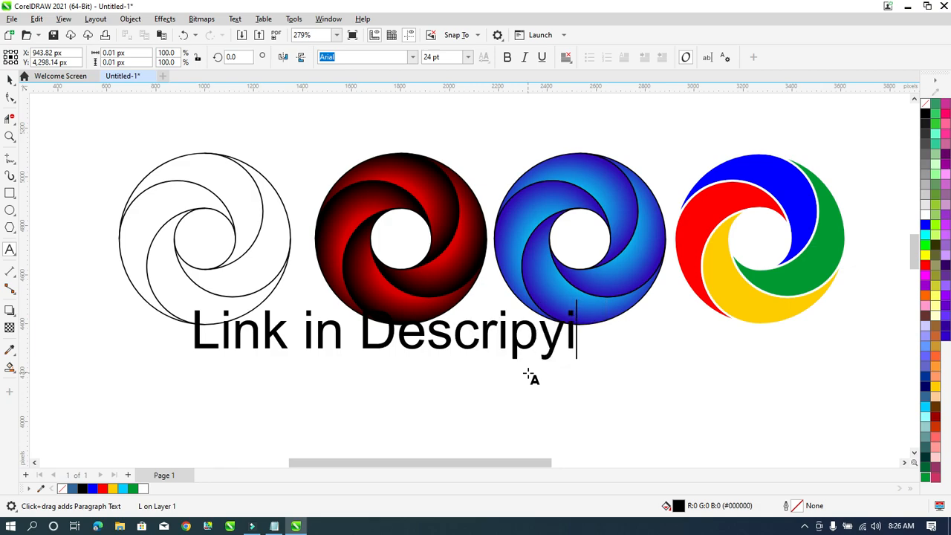
pyautogui.press('BackSpace')
pyautogui.write('pt')
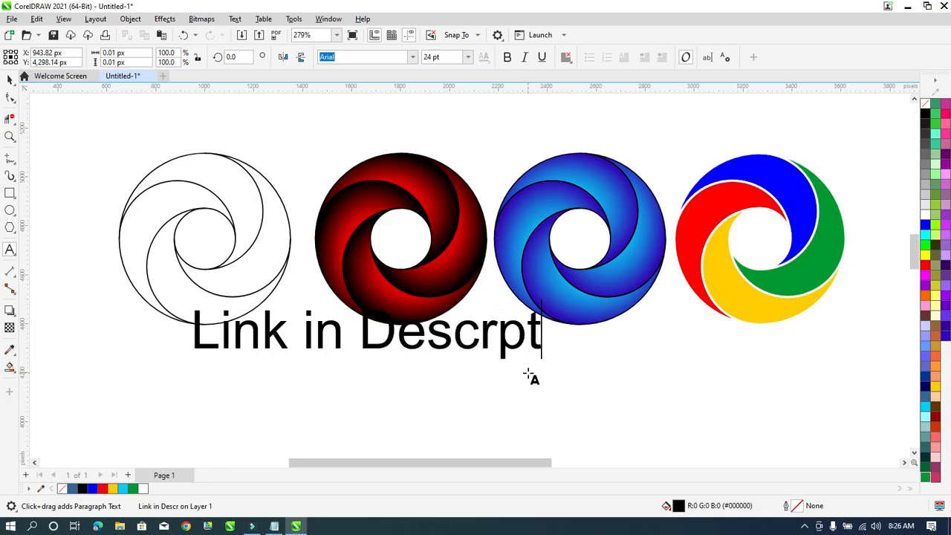
pyautogui.write('ion:')
pyautogui.press('Return')
# Move the caption down beneath the circles and put the text caret back at its end.
pyautogui.scroll(-1, 372, 256)
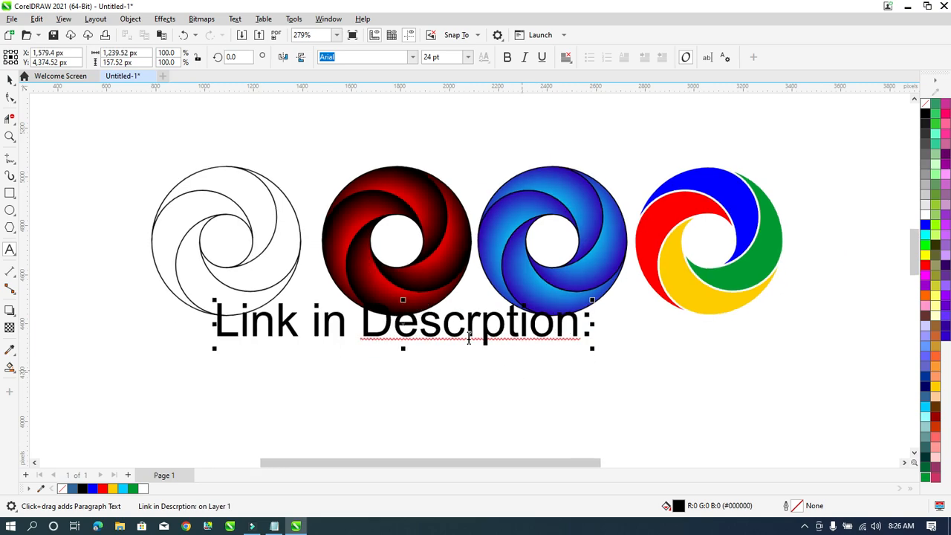
pyautogui.click(12, 79)
pyautogui.moveTo(344, 308); pyautogui.dragTo(343, 332)
pyautogui.scroll(-1, 342, 295)
pyautogui.scroll(1, 342, 296)
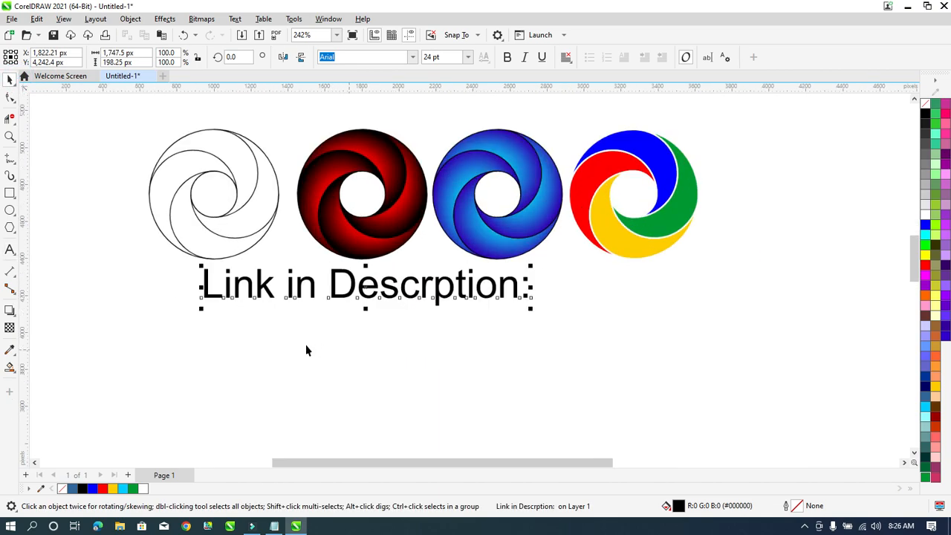
pyautogui.click(10, 252)
pyautogui.click(522, 284)
# Correct the caption's spelling to 'Link in Description:' by inserting the missing i.
pyautogui.press('Return')
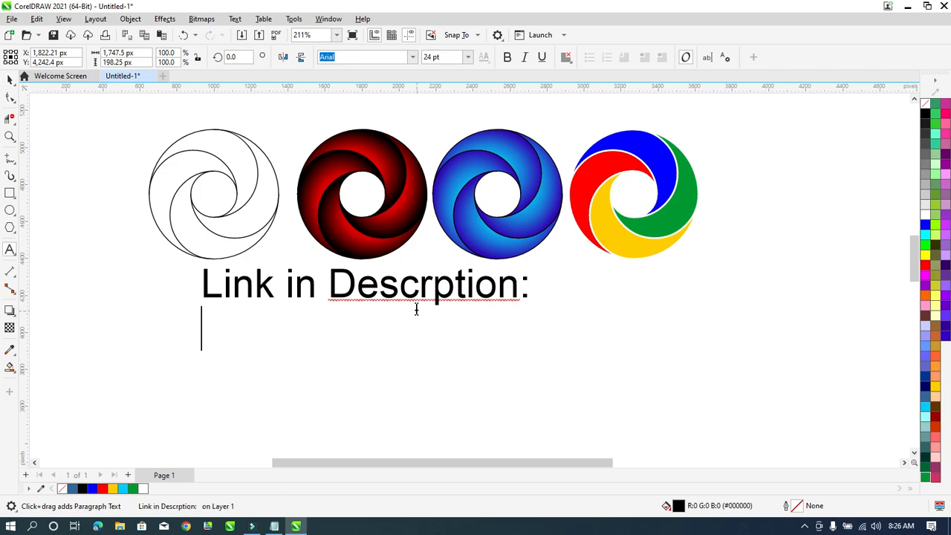
pyautogui.click(430, 283)
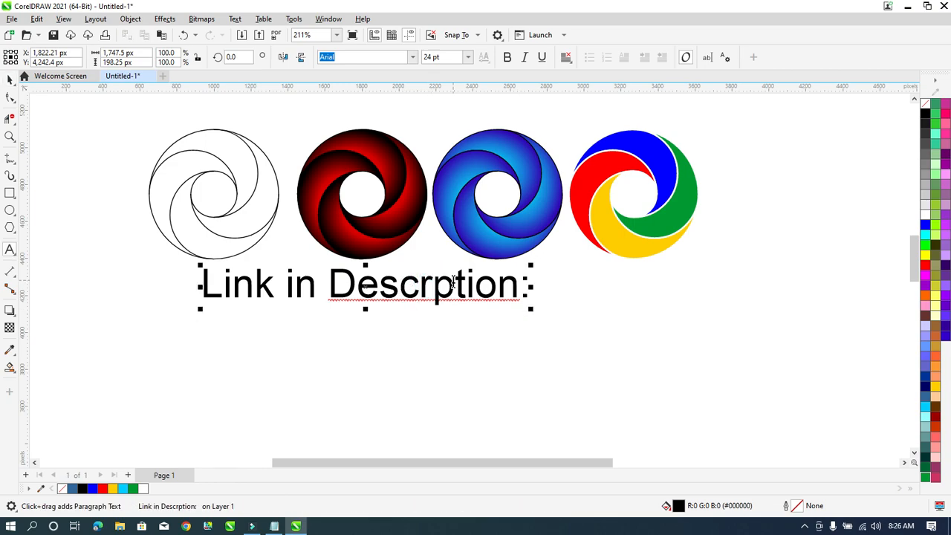
pyautogui.write('i')
# Add a second caption line with the password text and select that line.
pyautogui.click(538, 282)
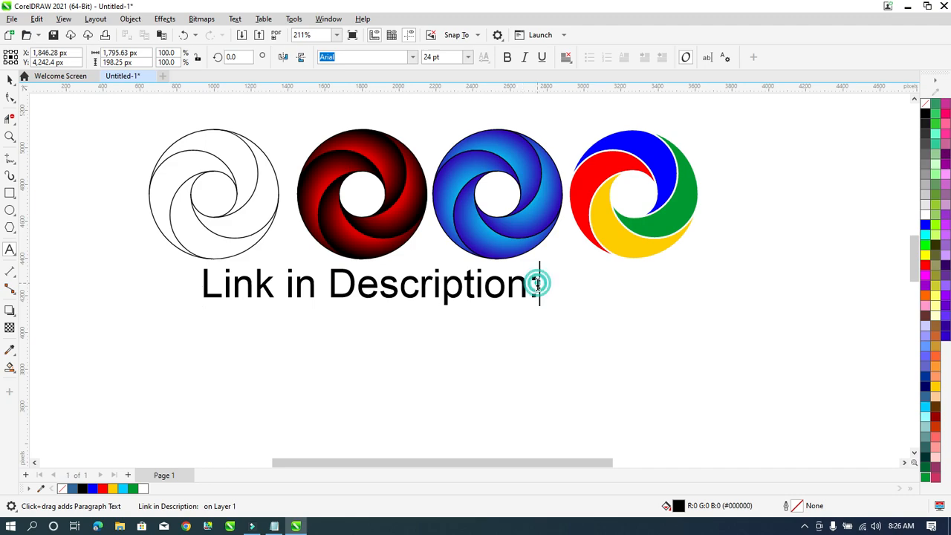
pyautogui.press('Return')
pyautogui.scroll(3, 297, 316)
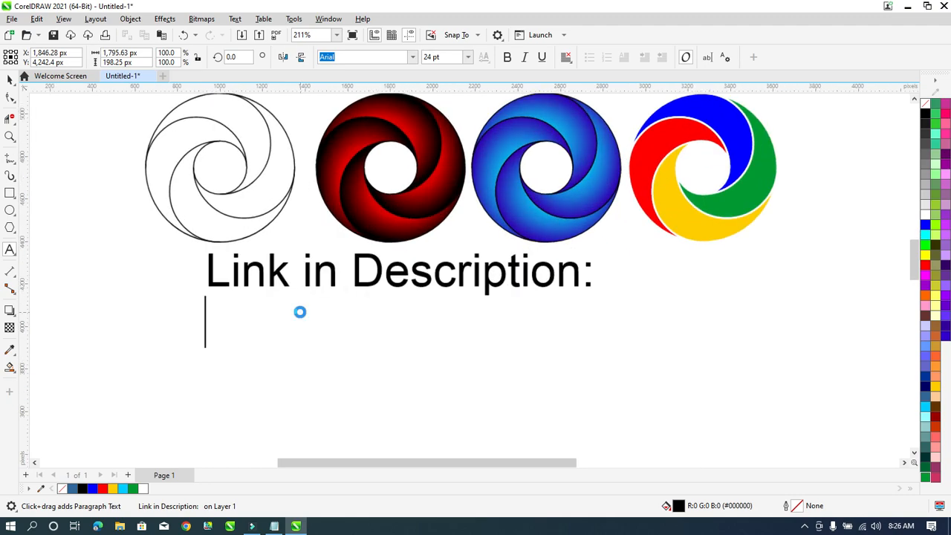
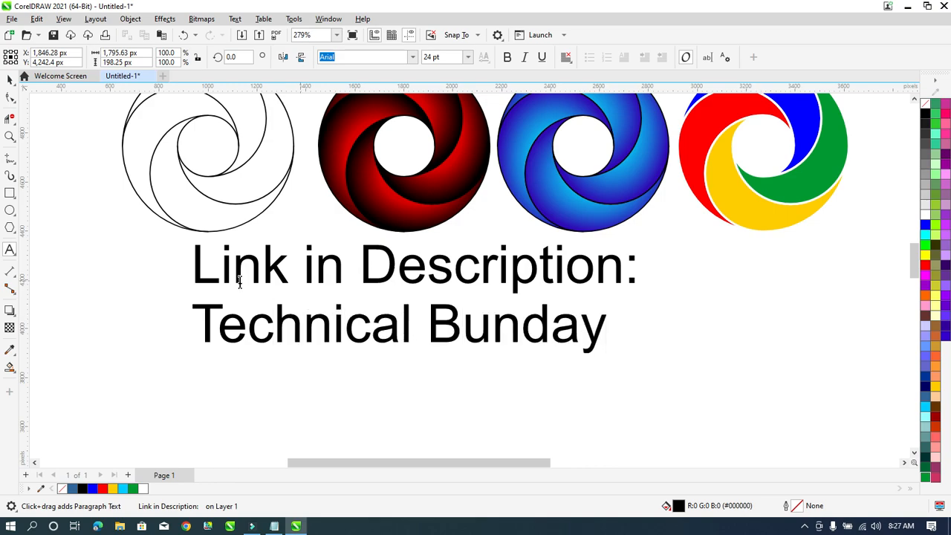
pyautogui.moveTo(608, 324); pyautogui.dragTo(197, 308)
pyautogui.scroll(-2, 196, 306)
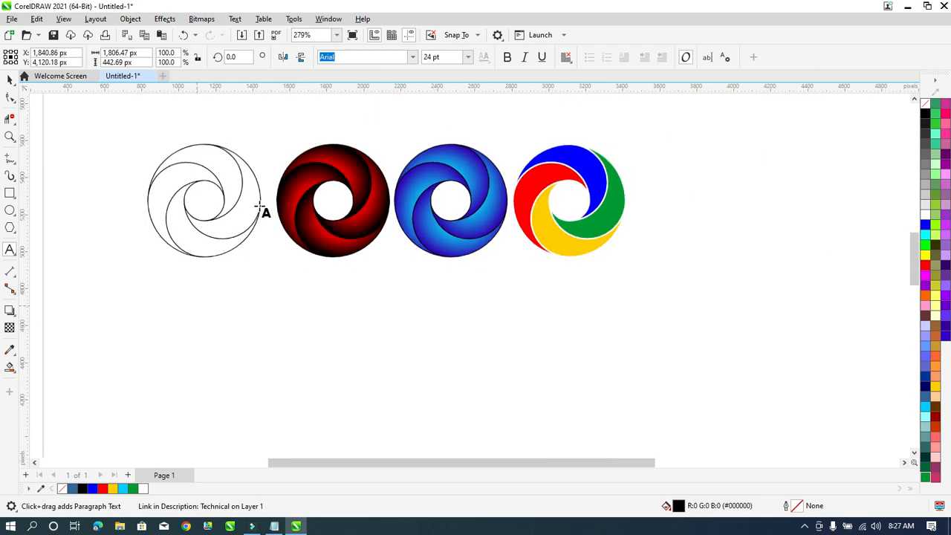
# Make the two-line caption text bold.
pyautogui.click(8, 79)
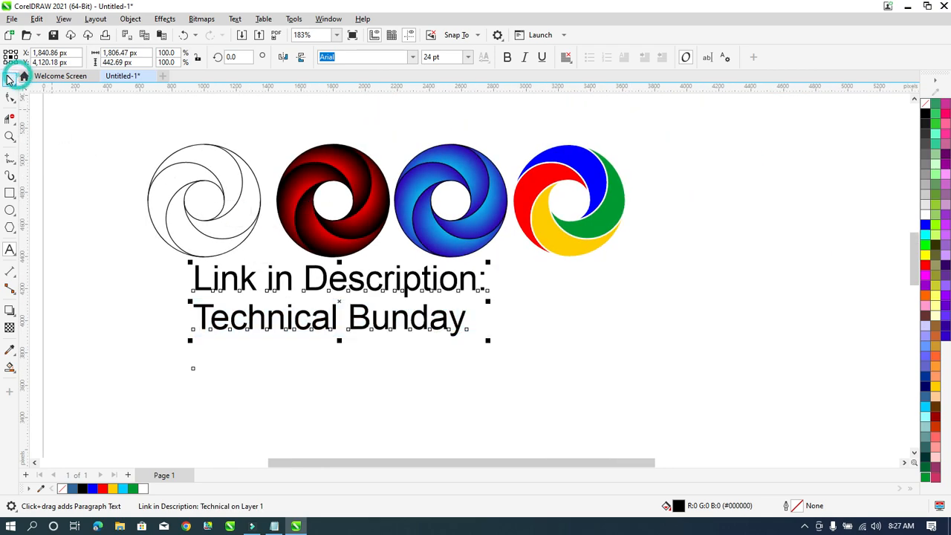
pyautogui.click(504, 58)
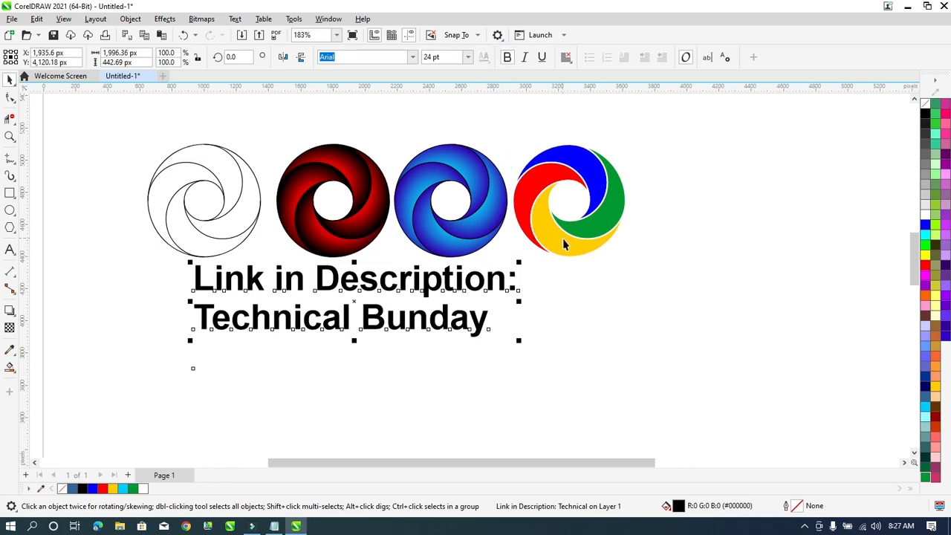
pyautogui.scroll(-2, 544, 282)
# Centre the four swirls horizontally over the caption and preview the design full screen.
pyautogui.moveTo(692, 147); pyautogui.dragTo(158, 276)
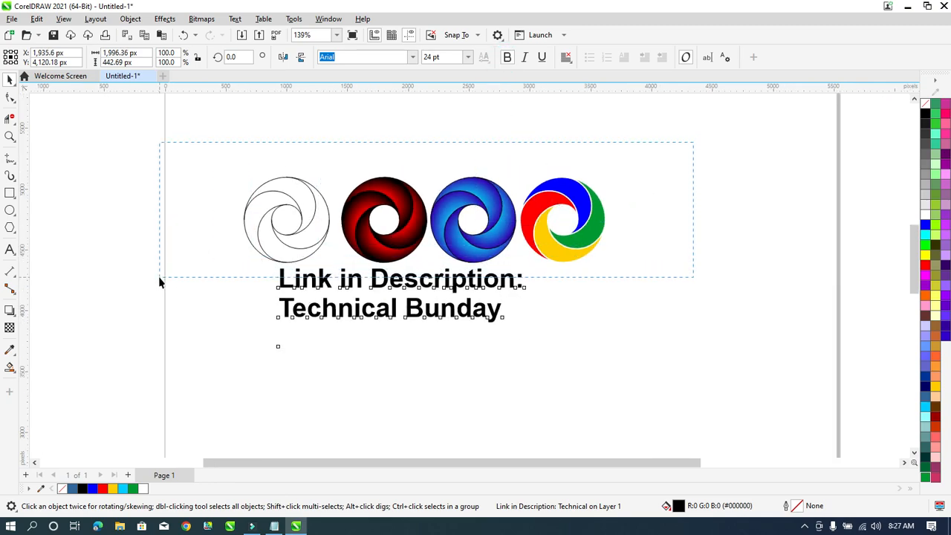
pyautogui.keyDown('shift'); pyautogui.click(502, 313); pyautogui.keyUp('shift')
pyautogui.press('e')
pyautogui.hotkey('shift', 'F2')
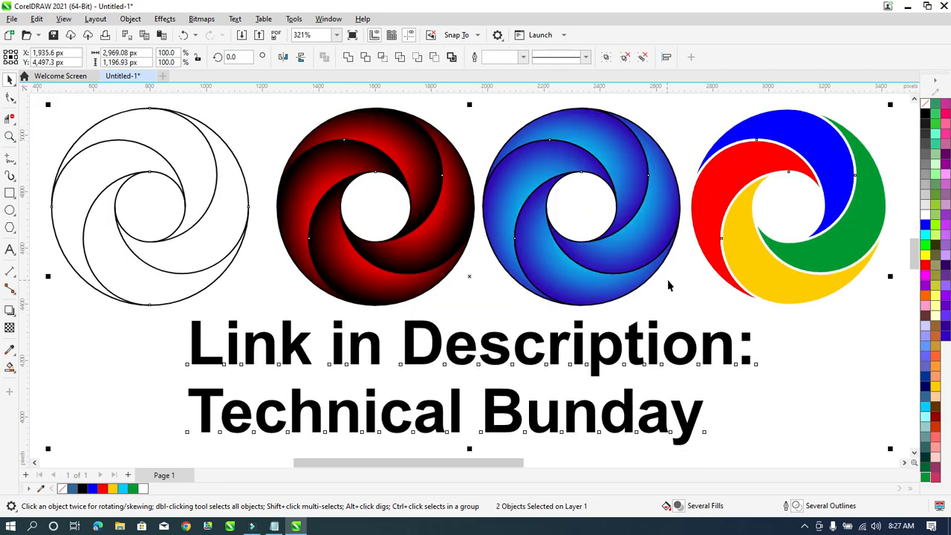
pyautogui.press('F9')
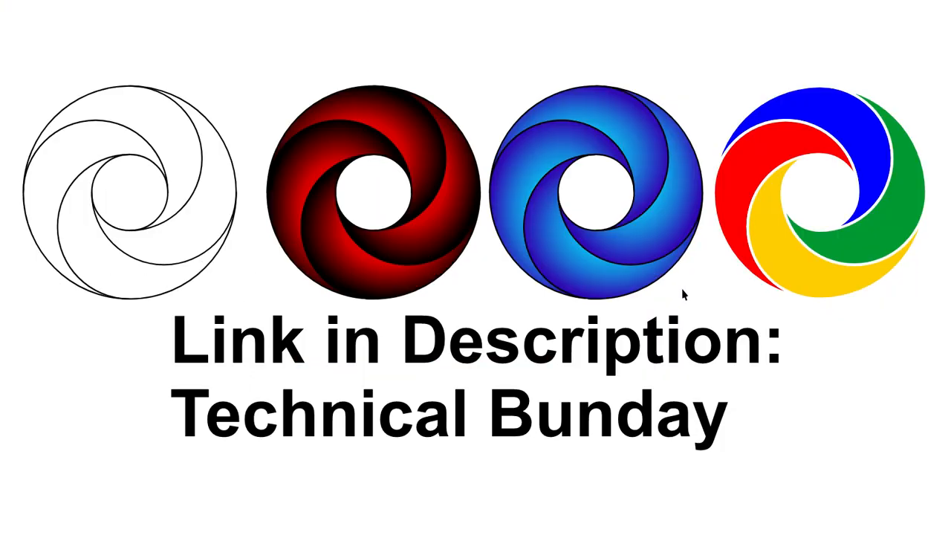
pyautogui.click(759, 479)
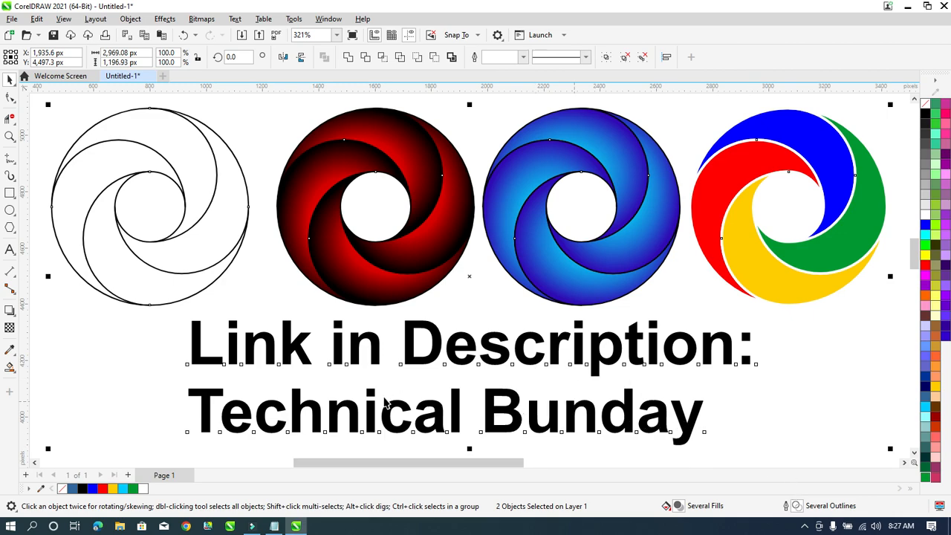
# Insert the label 'Password:' at the start of the caption's second line.
pyautogui.click(191, 407)
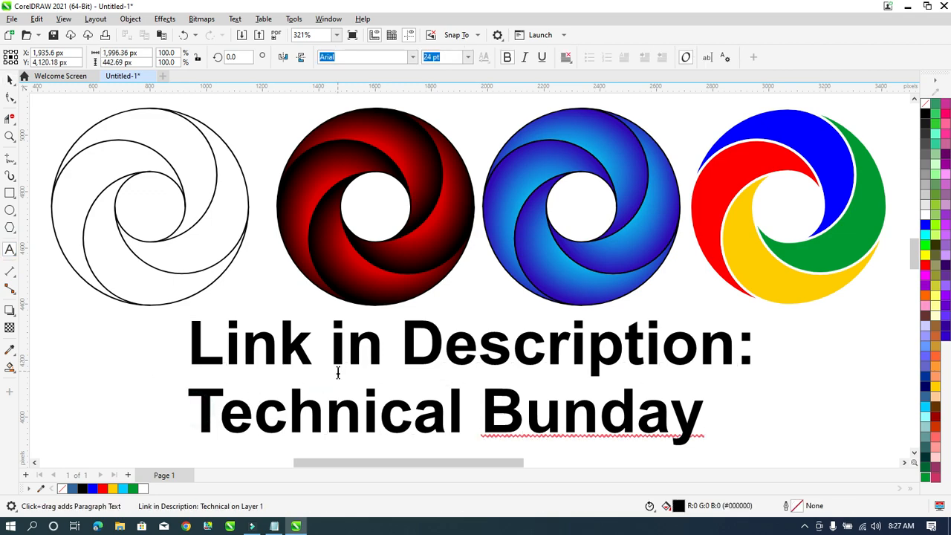
pyautogui.write('Pas')
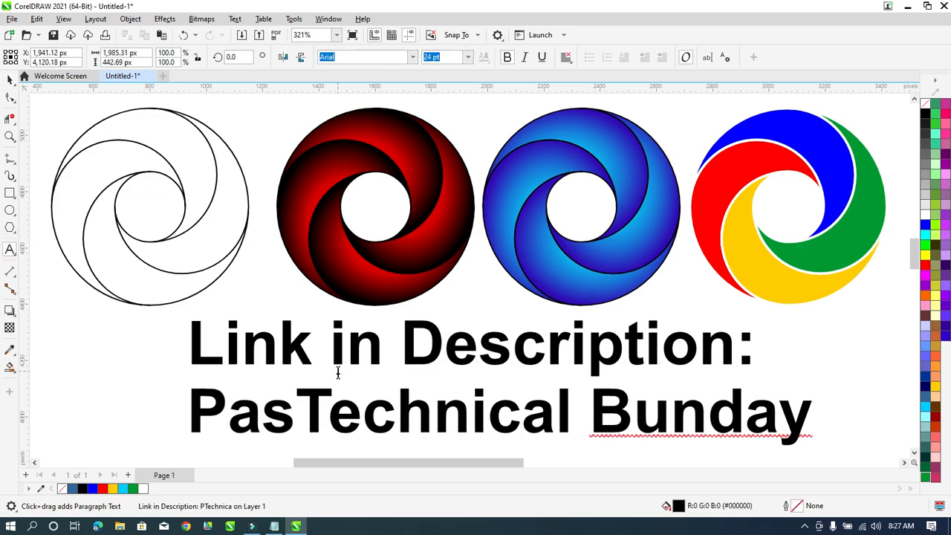
pyautogui.write('sword')
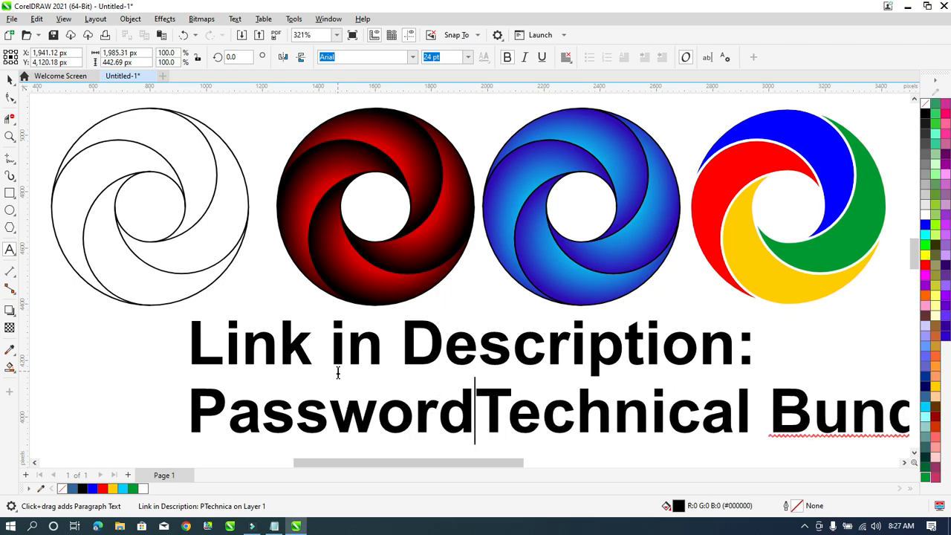
pyautogui.write(':')
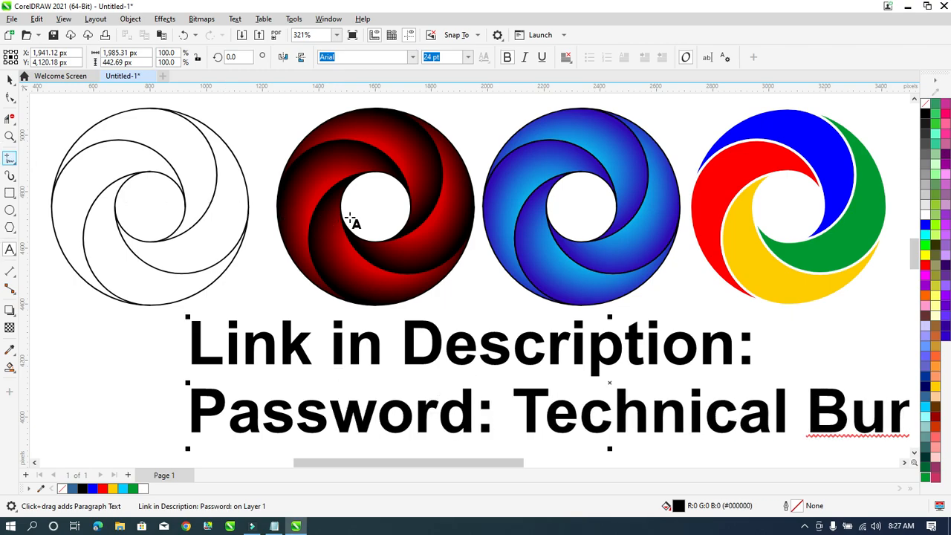
pyautogui.scroll(-1, 342, 221)
pyautogui.scroll(-1, 699, 365)
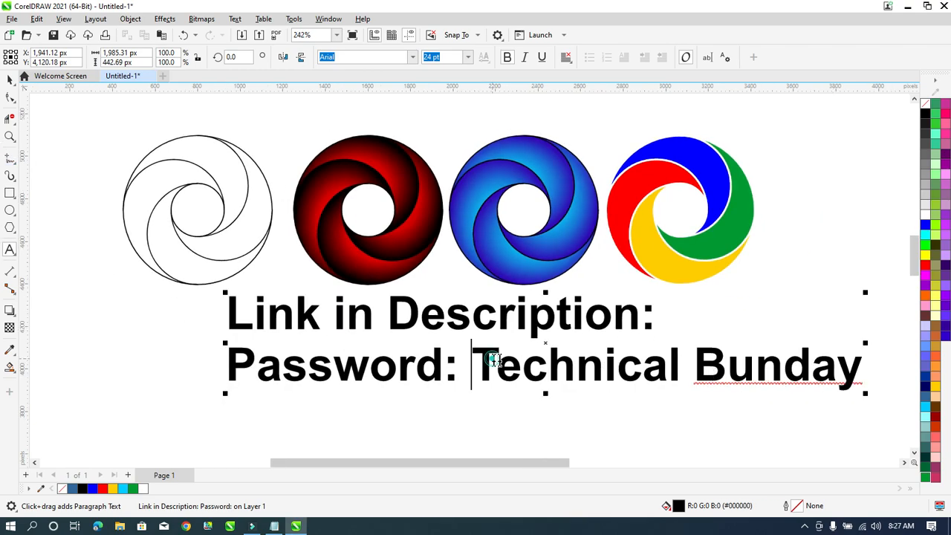
pyautogui.moveTo(492, 361); pyautogui.dragTo(714, 373)
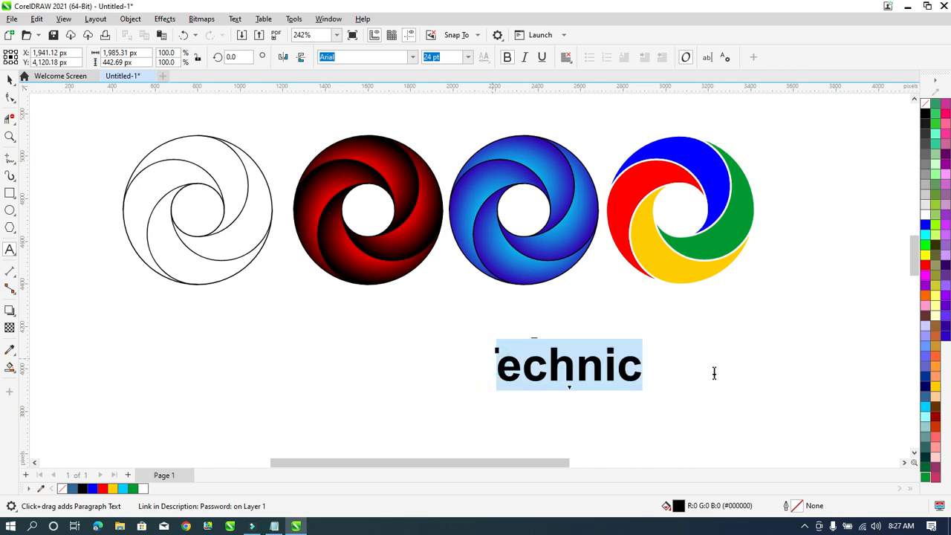
pyautogui.click(806, 527)
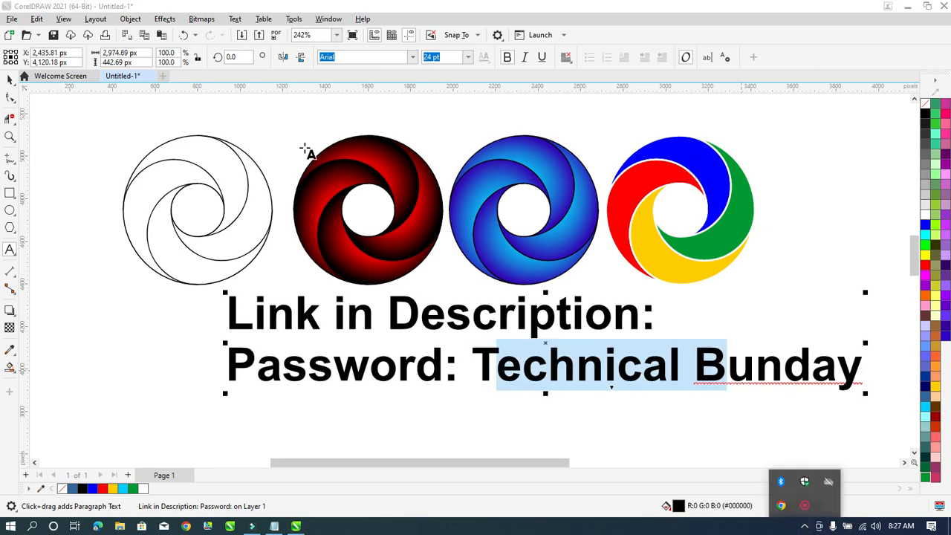